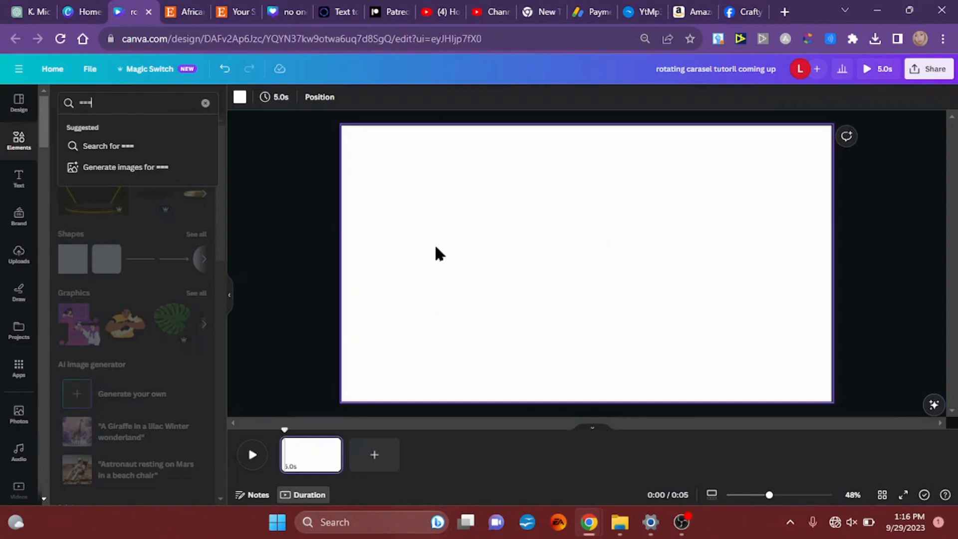
{"action": "left_click", "coordinate": [40, 146]}
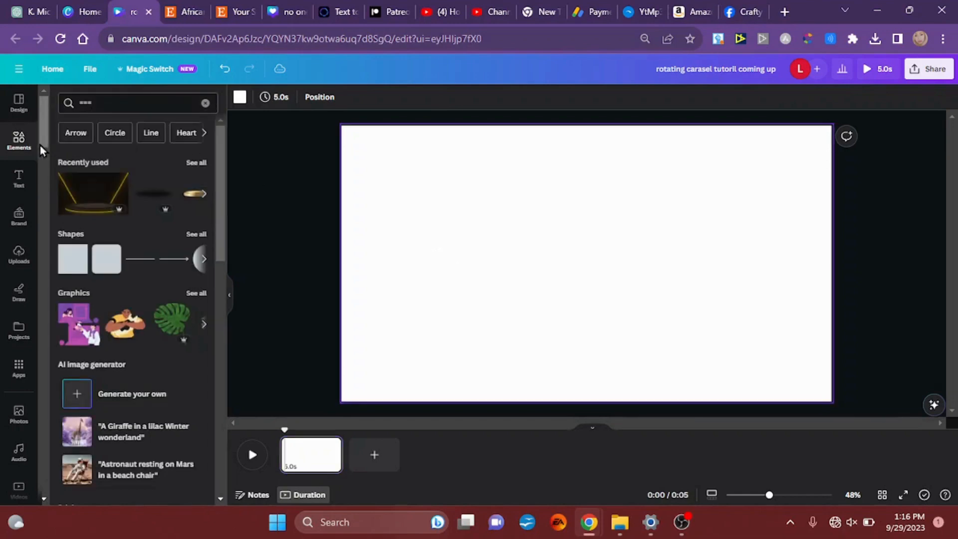
{"action": "left_click", "coordinate": [119, 101]}
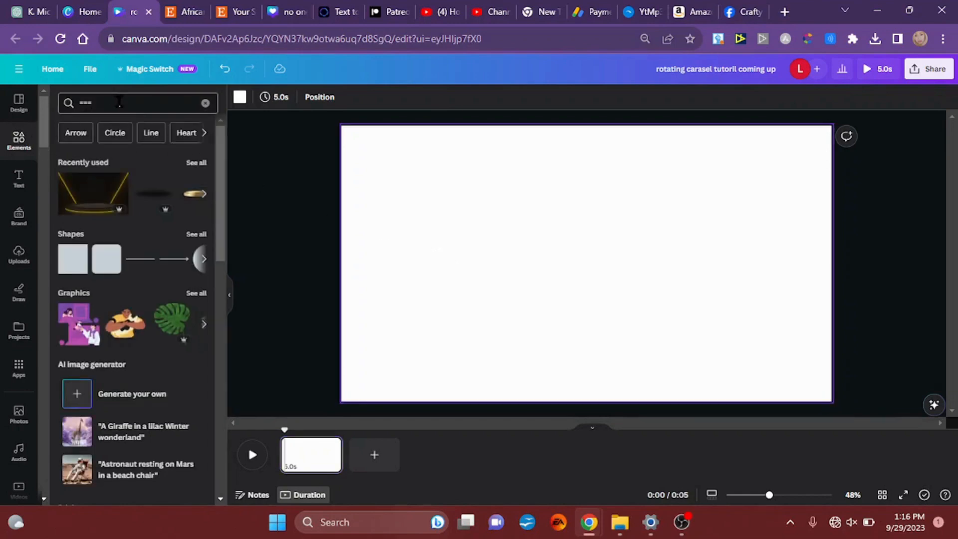
{"action": "double_click", "coordinate": [120, 101]}
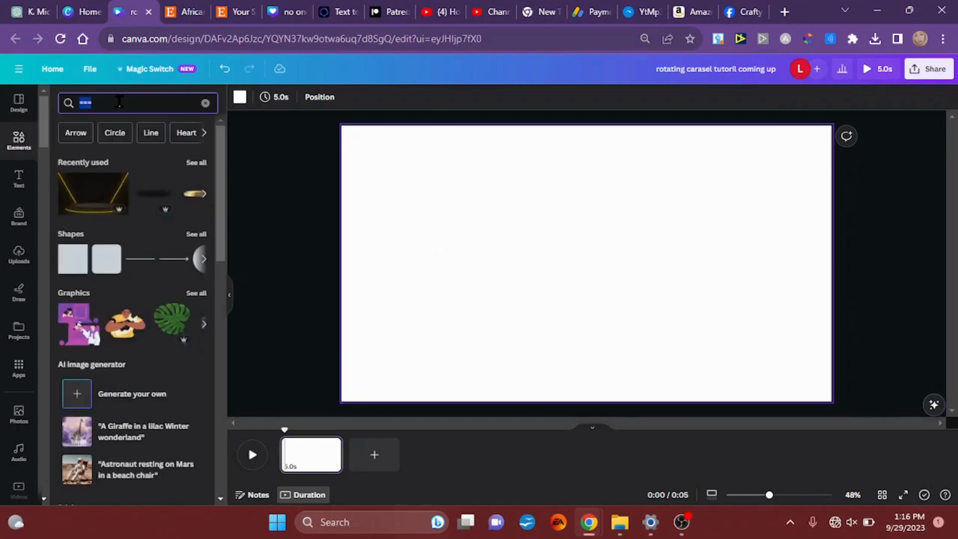
{"action": "left_click", "coordinate": [82, 192]}
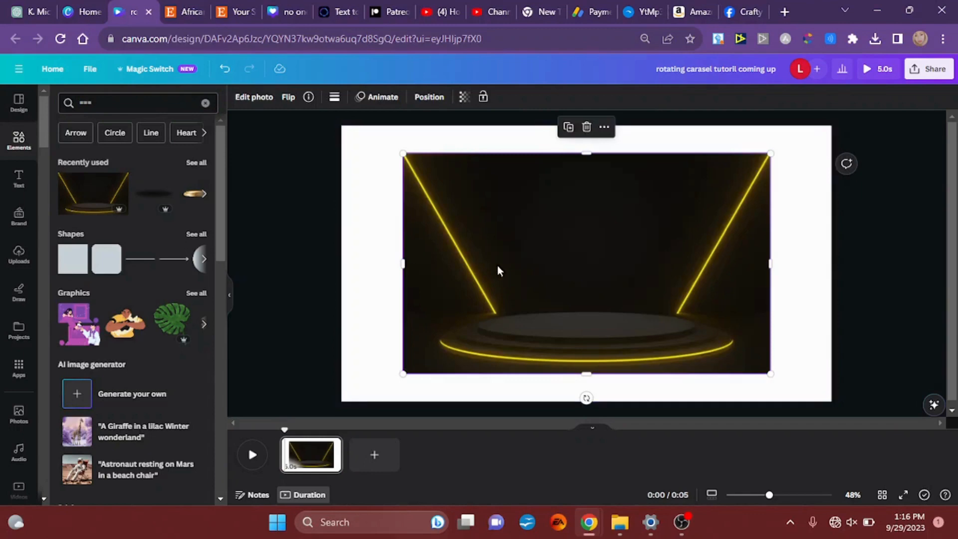
{"action": "double_click", "coordinate": [566, 299]}
{"action": "right_click", "coordinate": [566, 298]}
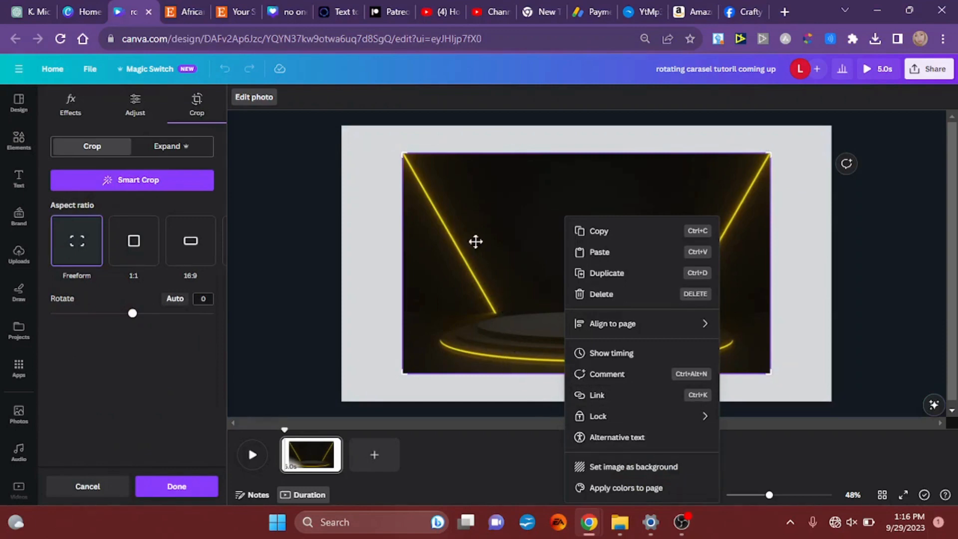
{"action": "left_click", "coordinate": [311, 194]}
{"action": "key", "text": "Delete"}
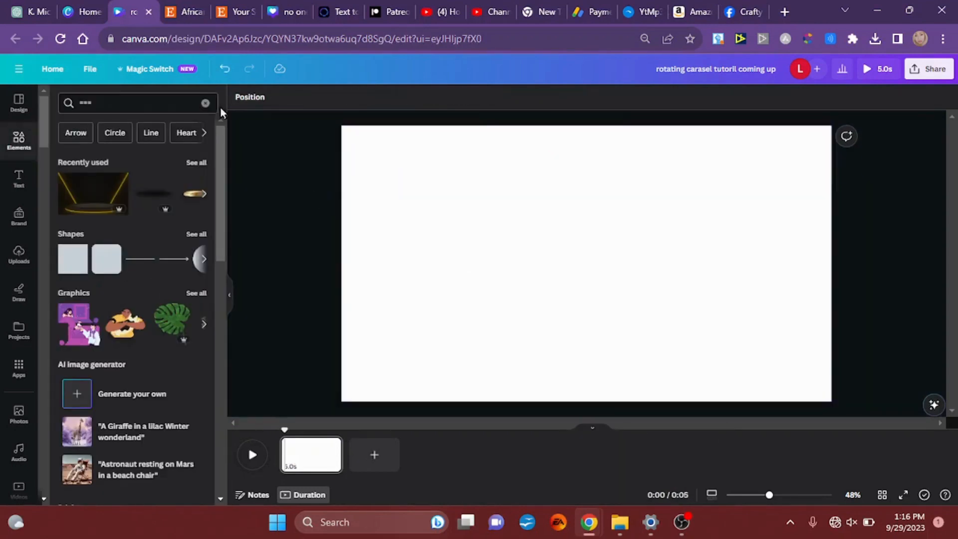
Step: Search the elements for "background with platform" and show all matching photos
{"action": "double_click", "coordinate": [127, 107]}
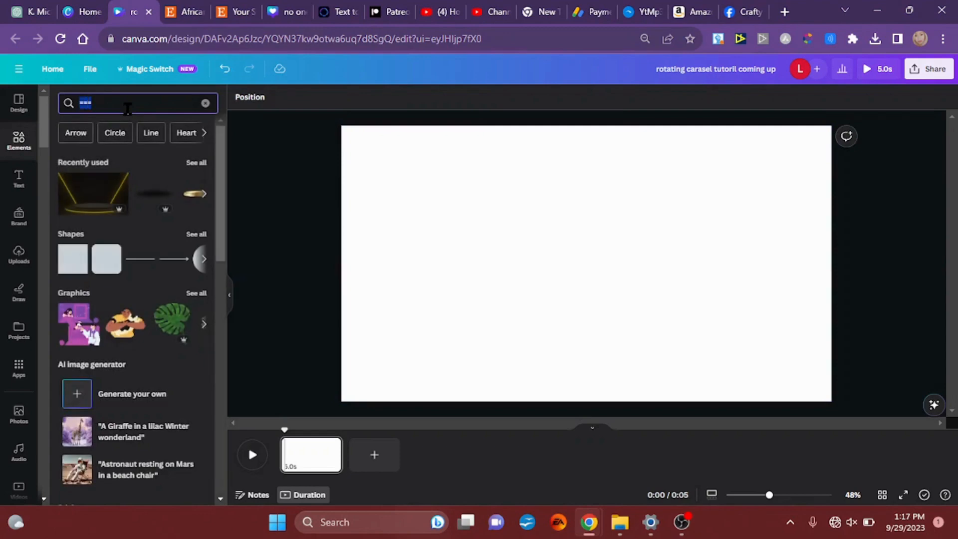
{"action": "type", "text": "backgrou"}
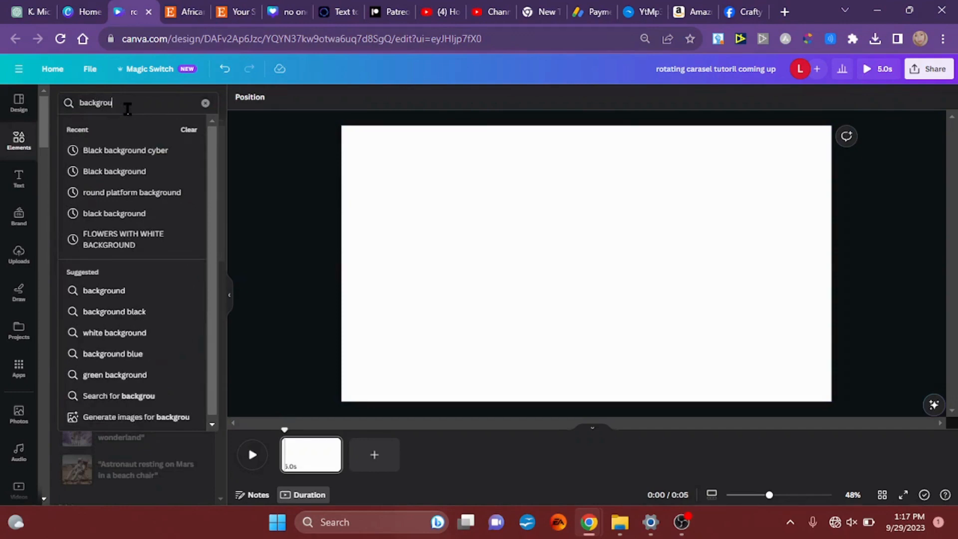
{"action": "type", "text": "nd with"}
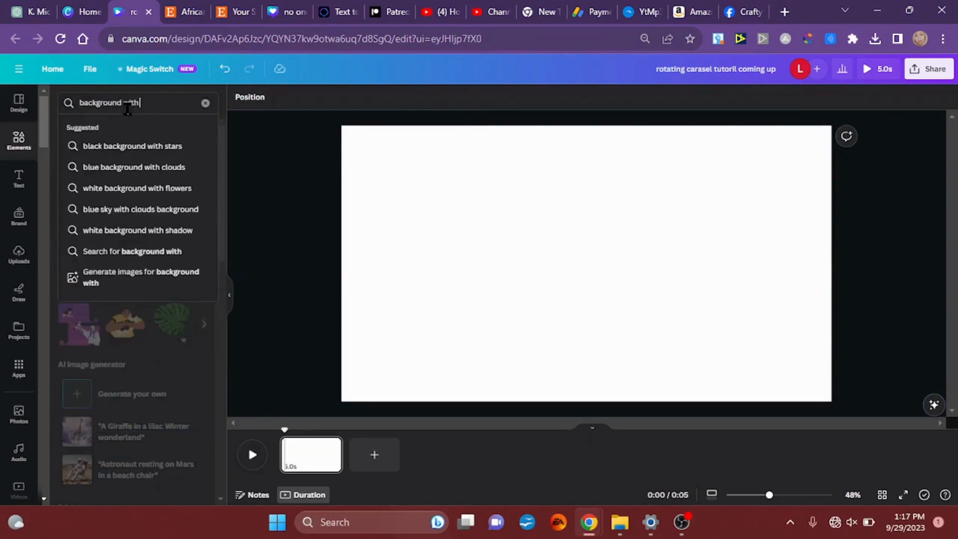
{"action": "type", "text": " platform"}
{"action": "key", "text": "Return"}
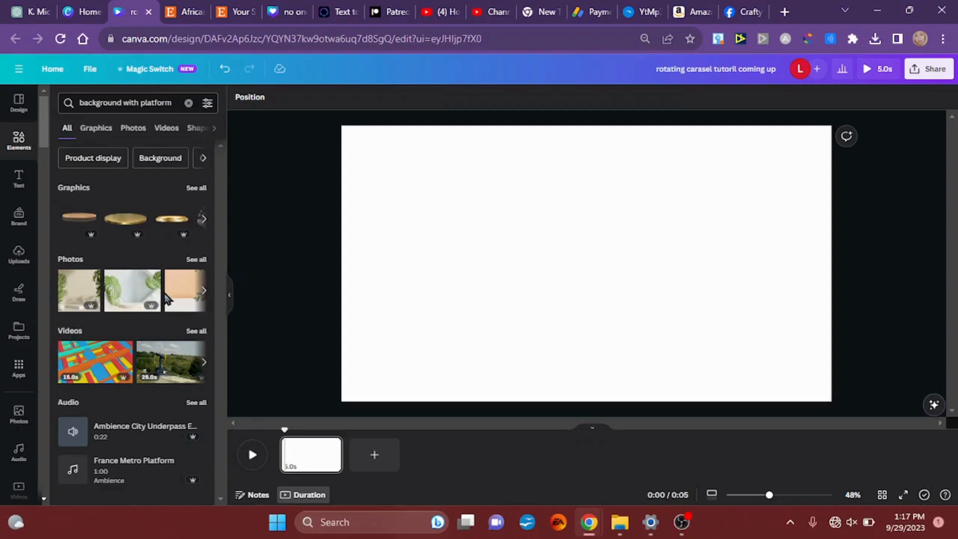
{"action": "left_click", "coordinate": [196, 260]}
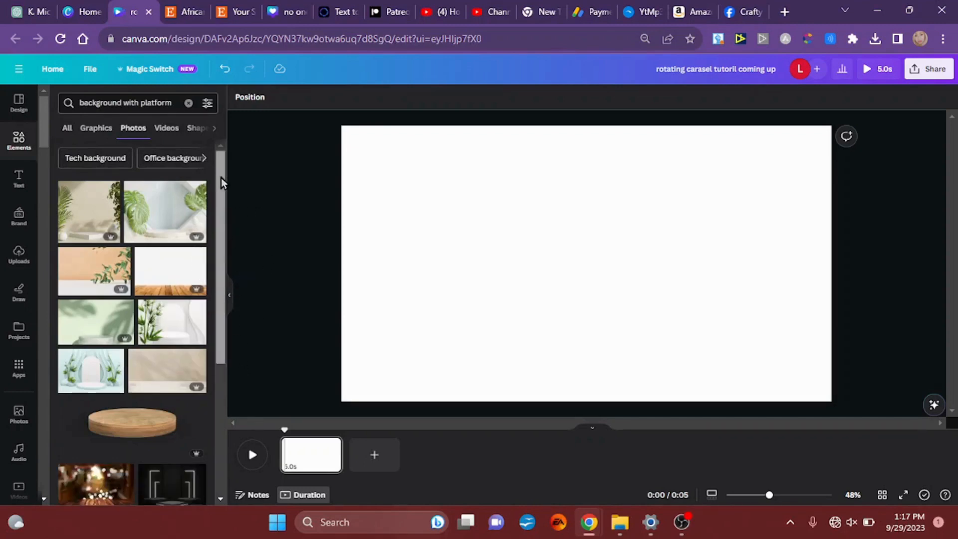
Step: Add the pink photo with the arches and round white marble podium, and make it the page background
{"action": "left_click_drag", "start_coordinate": [220, 178], "coordinate": [228, 282]}
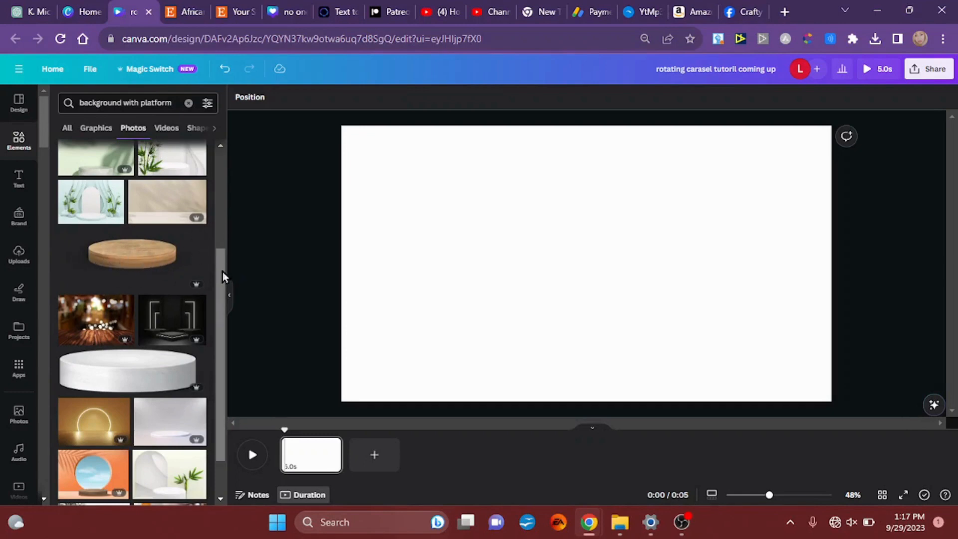
{"action": "scroll", "coordinate": [223, 274], "scroll_direction": "down", "scroll_amount": 3}
{"action": "left_click_drag", "start_coordinate": [224, 291], "coordinate": [224, 361]}
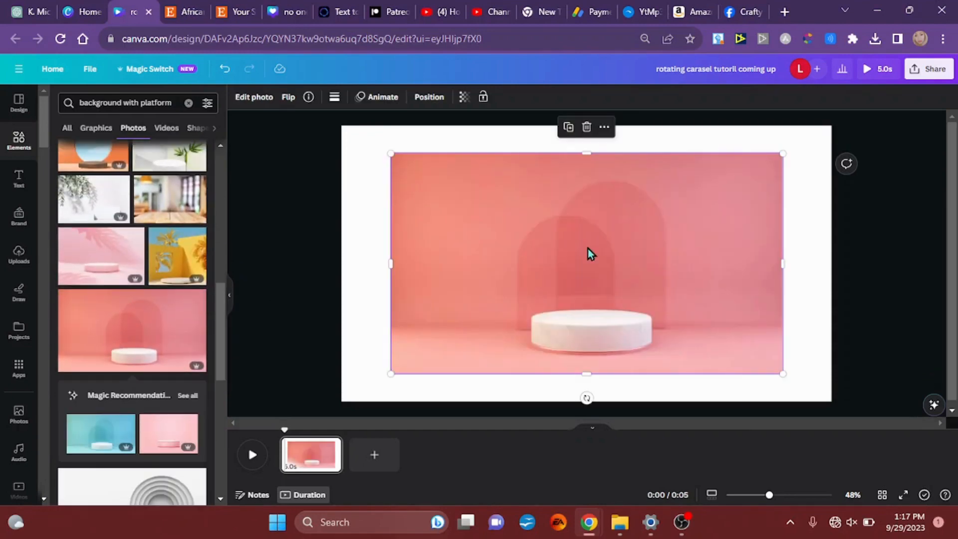
{"action": "right_click", "coordinate": [588, 248]}
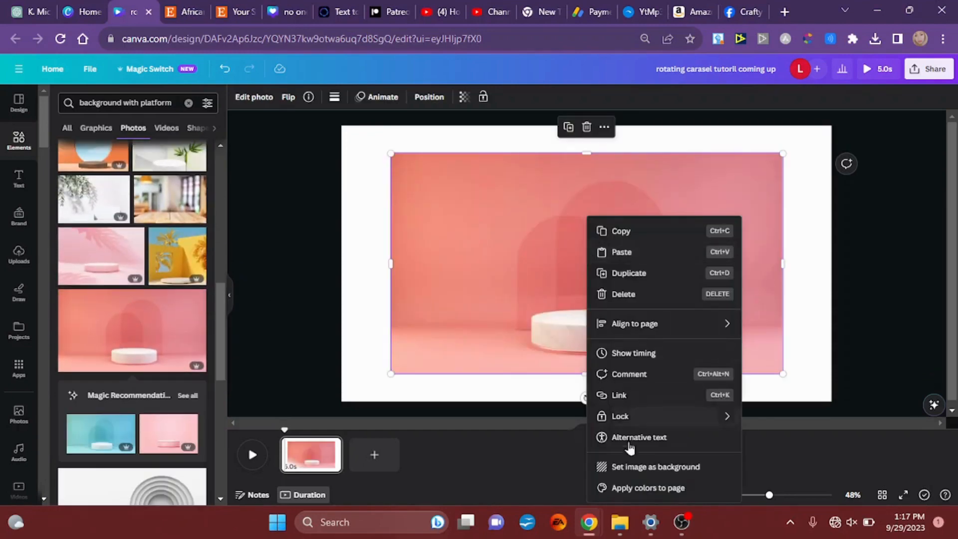
{"action": "left_click", "coordinate": [633, 469]}
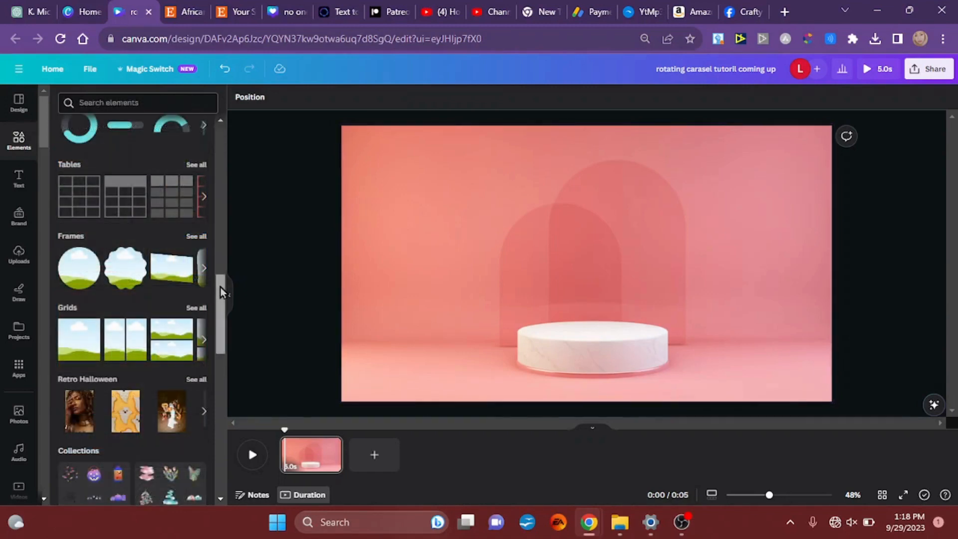
Step: Add the portrait rounded-corner frame from the full frames collection and place it centered just above the podium
{"action": "left_click_drag", "start_coordinate": [221, 288], "coordinate": [220, 301]}
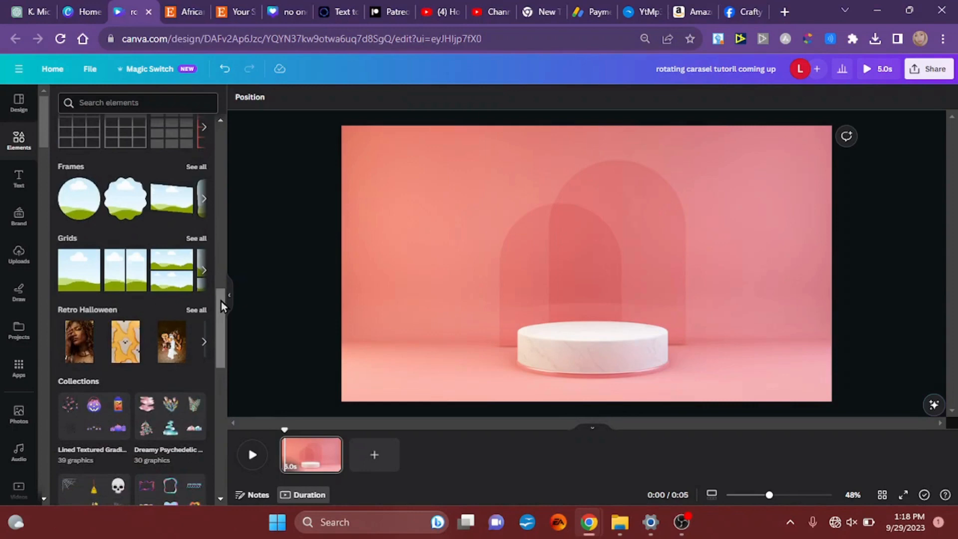
{"action": "left_click", "coordinate": [196, 167]}
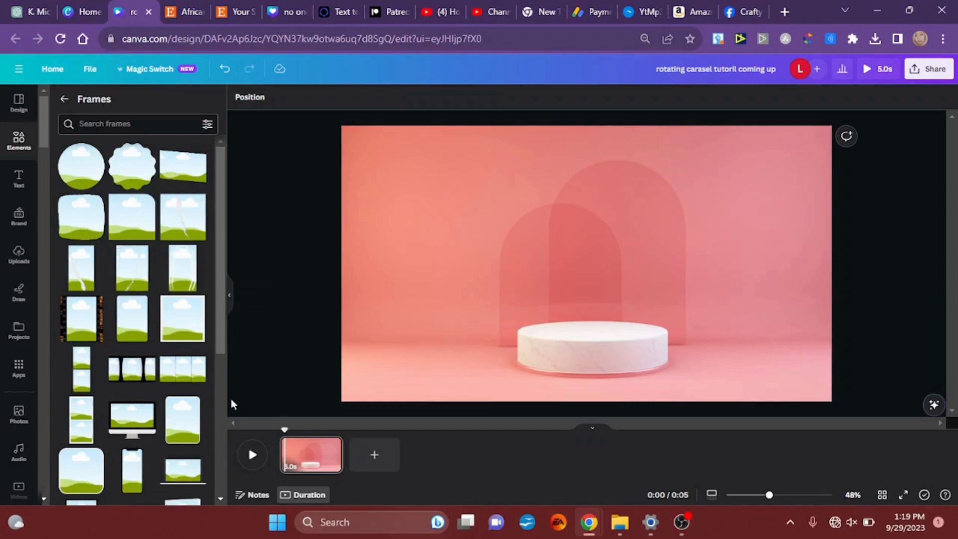
{"action": "left_click", "coordinate": [177, 432]}
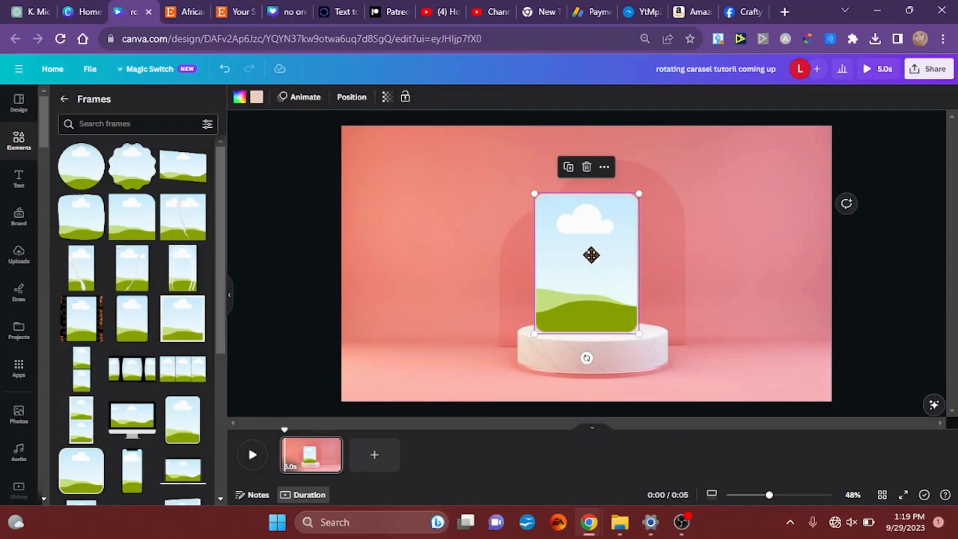
{"action": "left_click_drag", "start_coordinate": [591, 264], "coordinate": [591, 243]}
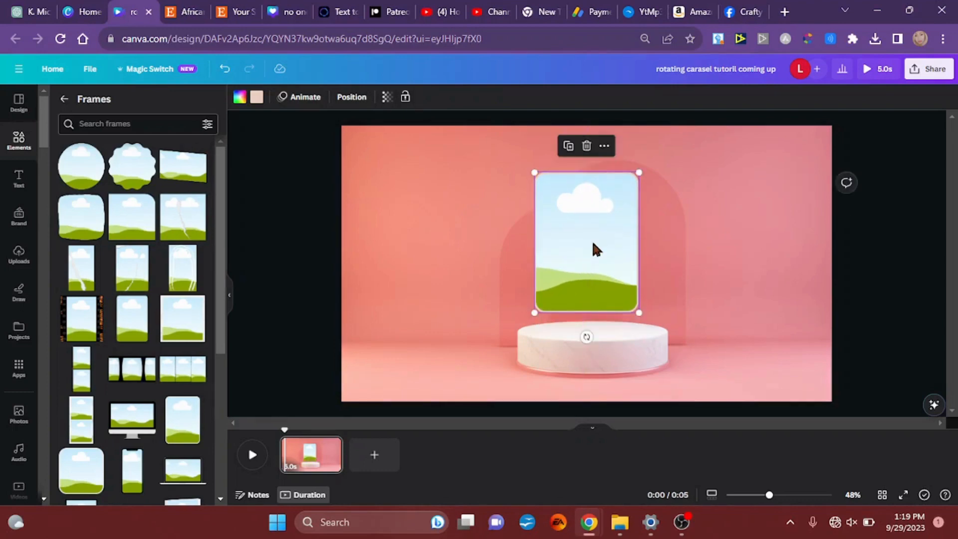
Step: Change the frame's border color to solid black
{"action": "left_click", "coordinate": [473, 331]}
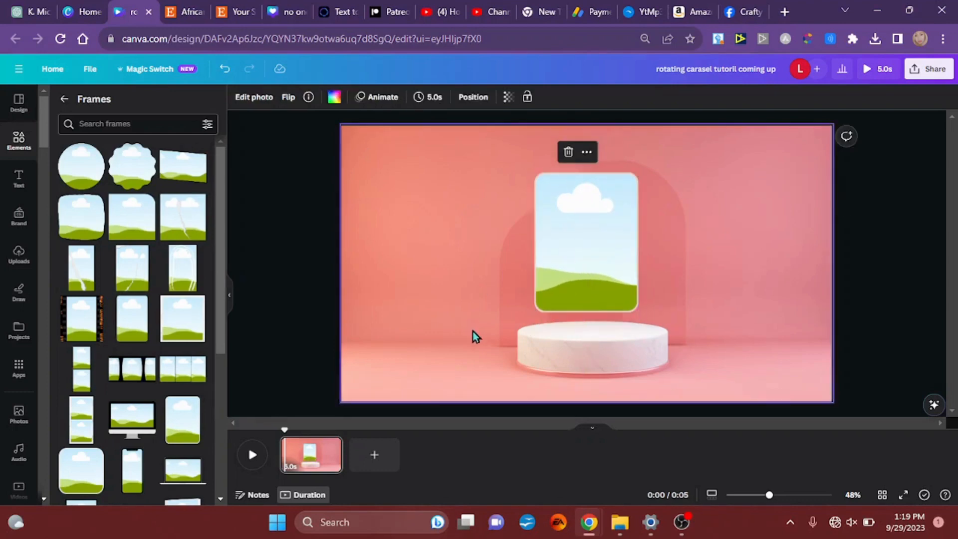
{"action": "left_click", "coordinate": [576, 233]}
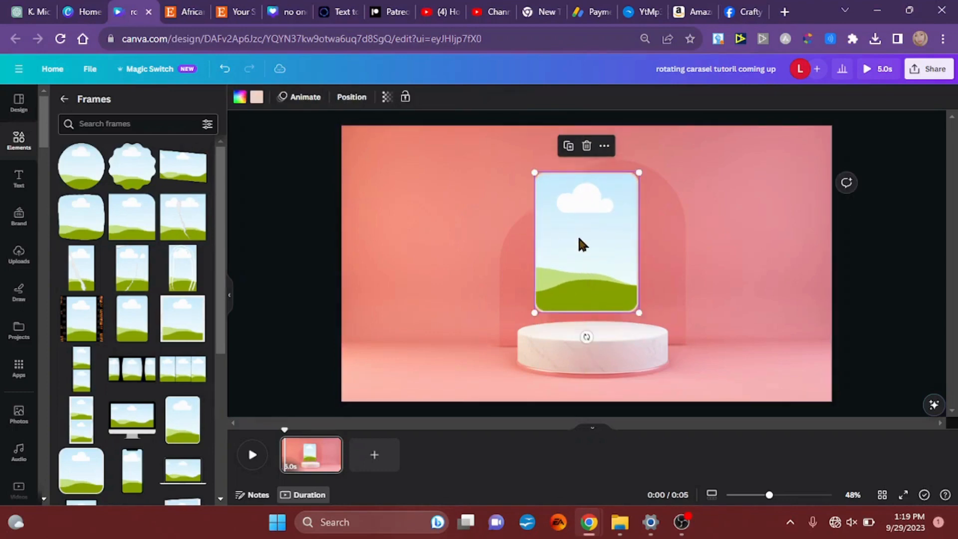
{"action": "left_click", "coordinate": [257, 98]}
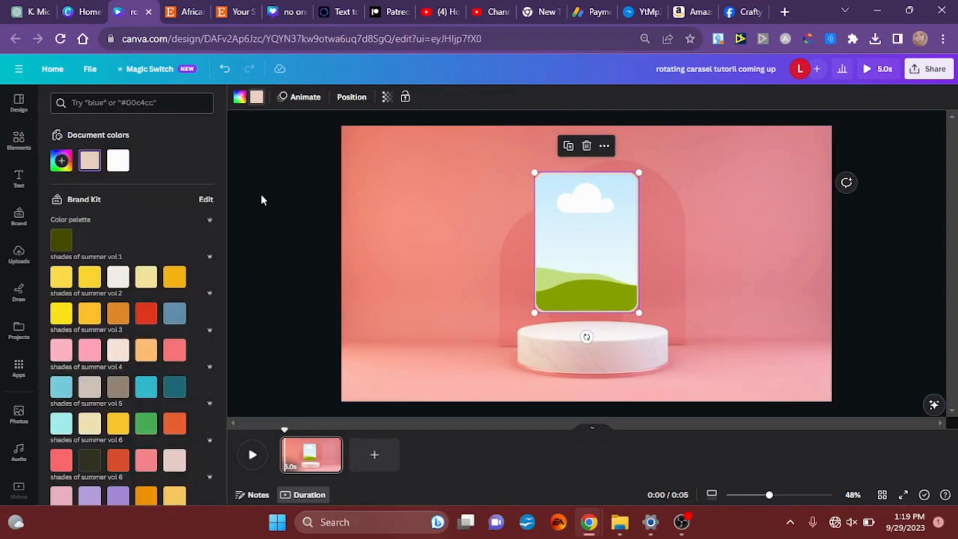
{"action": "left_click", "coordinate": [60, 171]}
{"action": "left_click", "coordinate": [69, 256]}
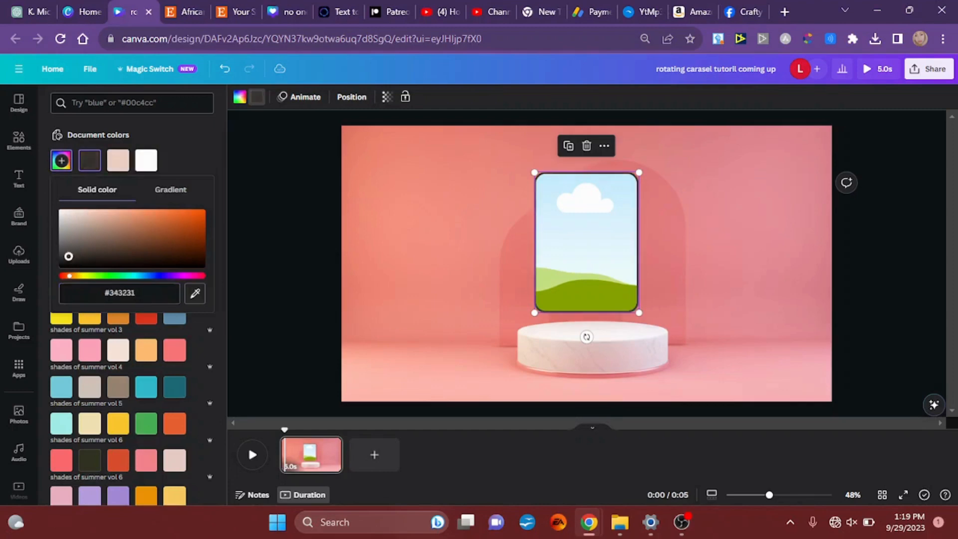
{"action": "left_click_drag", "start_coordinate": [68, 256], "coordinate": [43, 304]}
{"action": "left_click", "coordinate": [309, 250]}
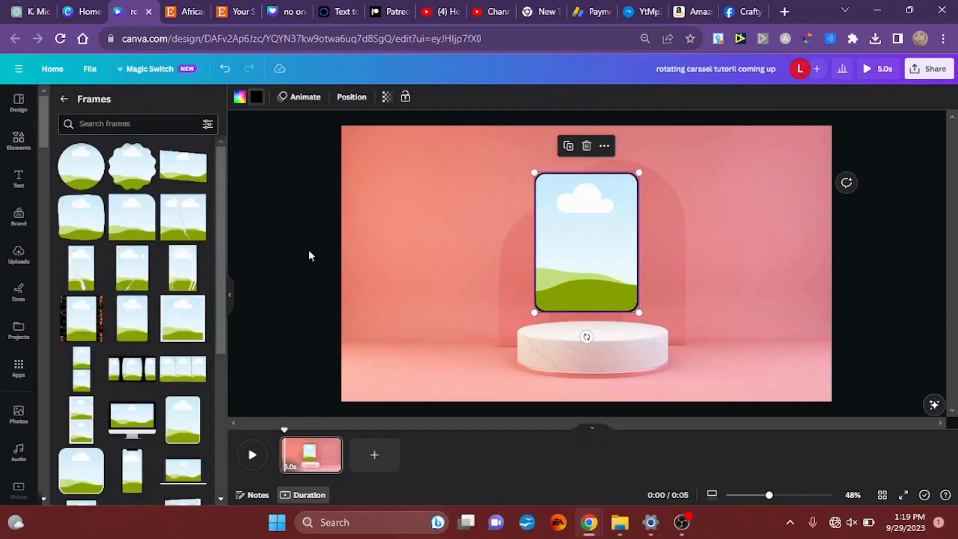
Step: Duplicate the frame twice, stack both copies left of the original, and shrink them together to about 338 by 454 px
{"action": "left_click", "coordinate": [572, 239]}
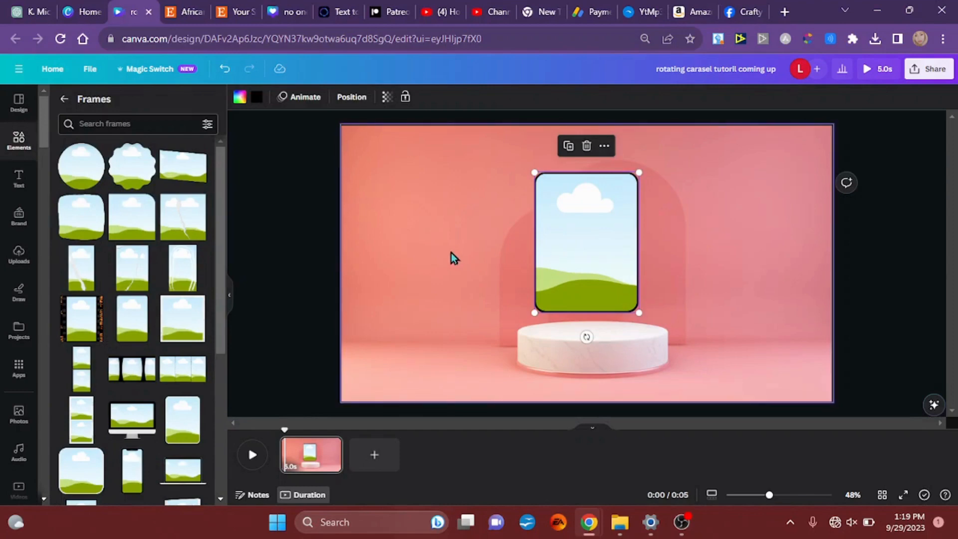
{"action": "key", "text": "ctrl+d"}
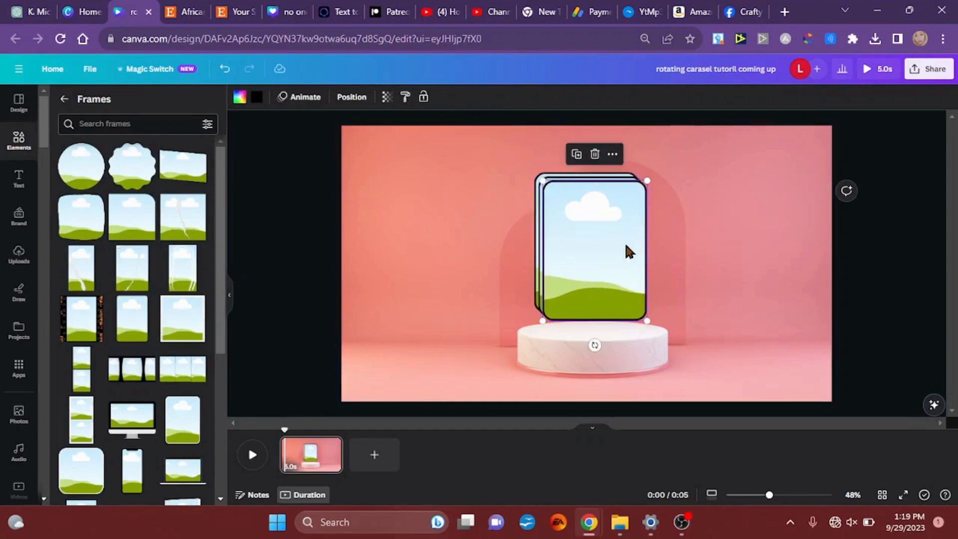
{"action": "left_click_drag", "start_coordinate": [625, 246], "coordinate": [487, 239]}
{"action": "left_click_drag", "start_coordinate": [596, 244], "coordinate": [470, 252]}
{"action": "left_click_drag", "start_coordinate": [364, 202], "coordinate": [476, 282]}
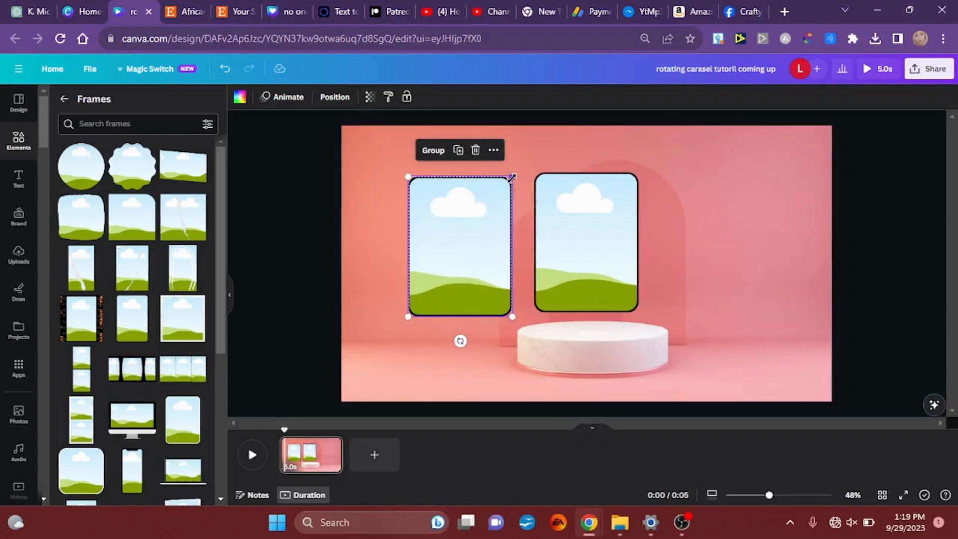
{"action": "left_click_drag", "start_coordinate": [512, 178], "coordinate": [491, 200]}
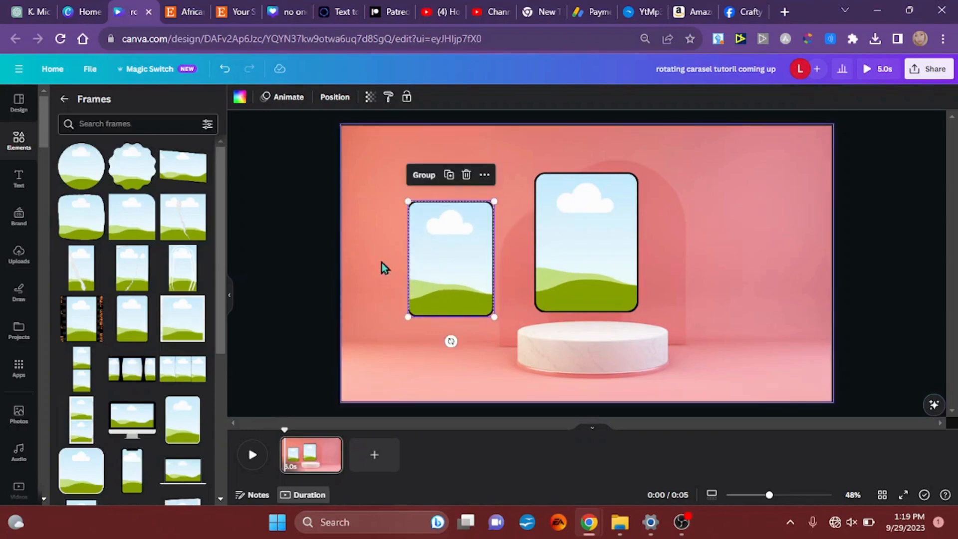
Step: Place one small frame on each side of the large central frame, evenly spaced and vertically centered with it
{"action": "left_click", "coordinate": [366, 250]}
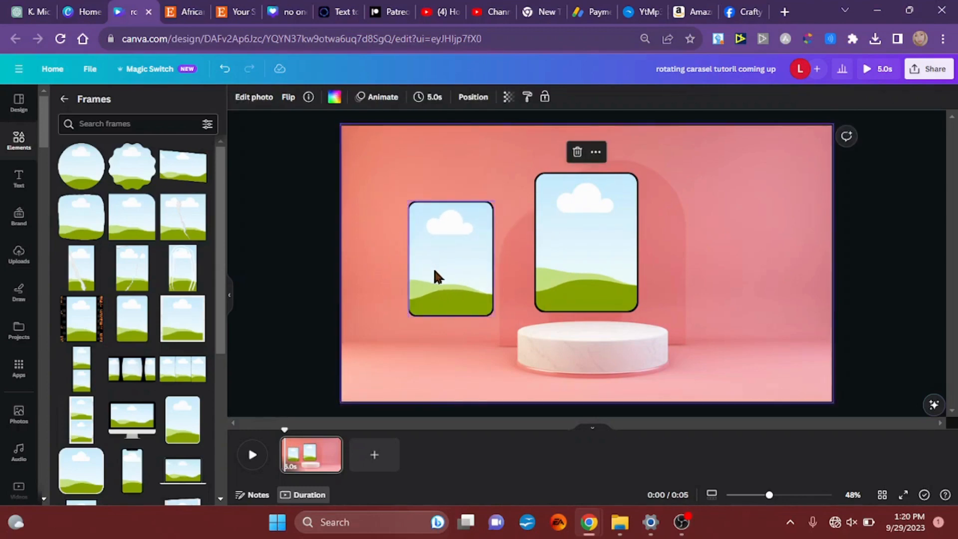
{"action": "left_click_drag", "start_coordinate": [434, 275], "coordinate": [678, 255]}
{"action": "left_click_drag", "start_coordinate": [446, 259], "coordinate": [469, 238]}
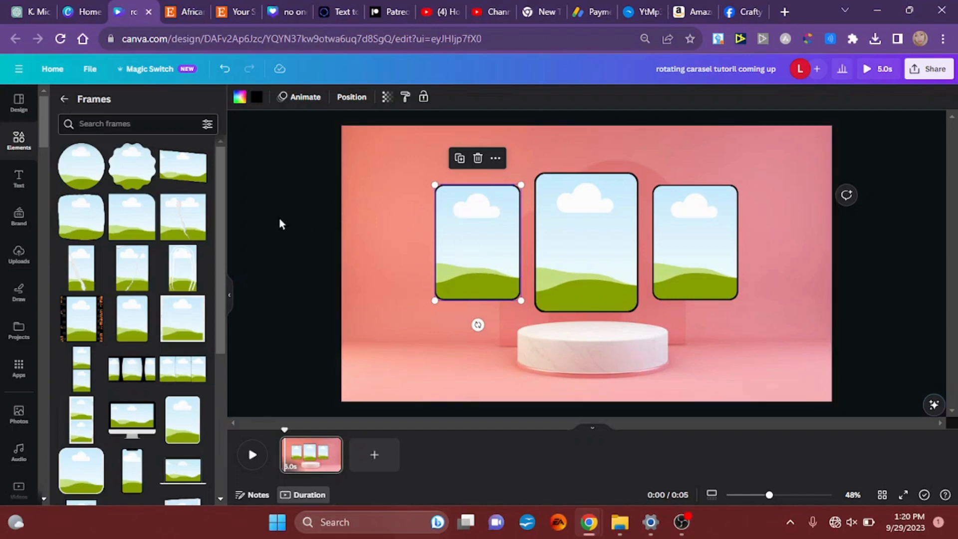
Step: Review the alignment and even-spacing options for the three frames together
{"action": "left_click_drag", "start_coordinate": [292, 215], "coordinate": [819, 268]}
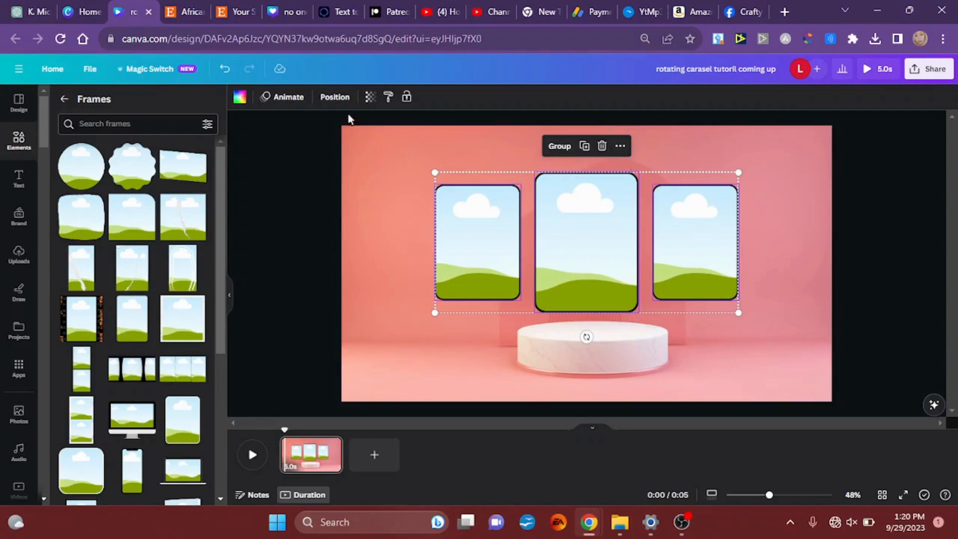
{"action": "left_click", "coordinate": [342, 100]}
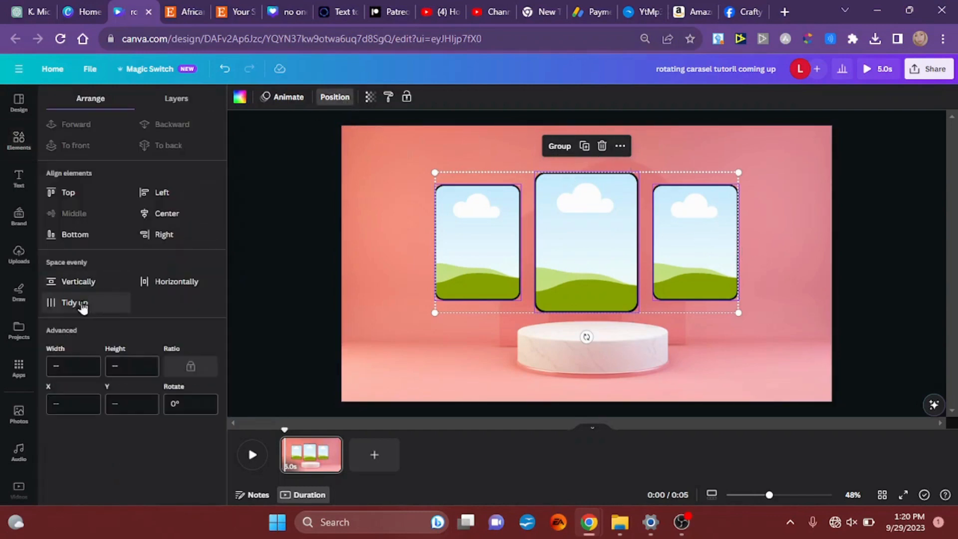
{"action": "left_click", "coordinate": [385, 261]}
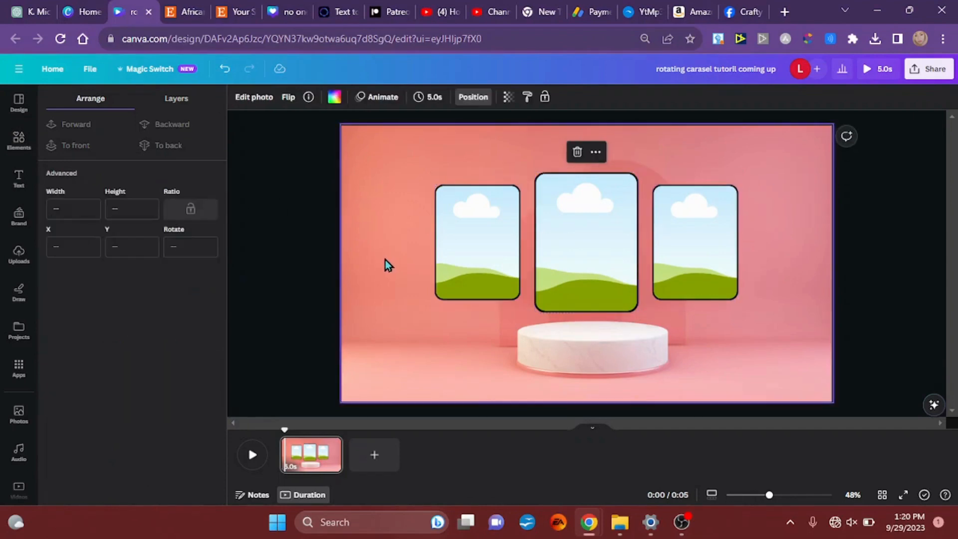
Step: Duplicate the left side frame twice and stack both copies in the lower-left corner of the page
{"action": "left_click", "coordinate": [468, 250]}
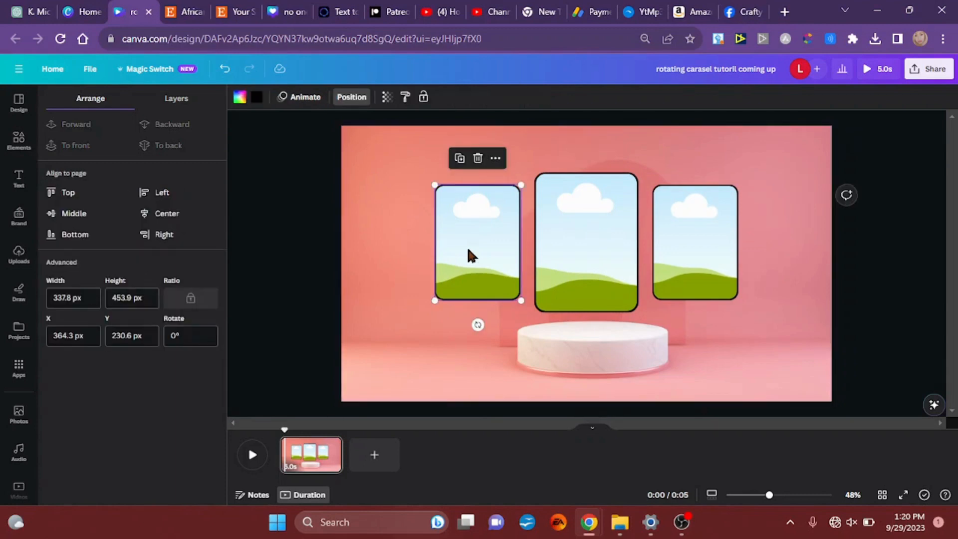
{"action": "key", "text": "ctrl+d"}
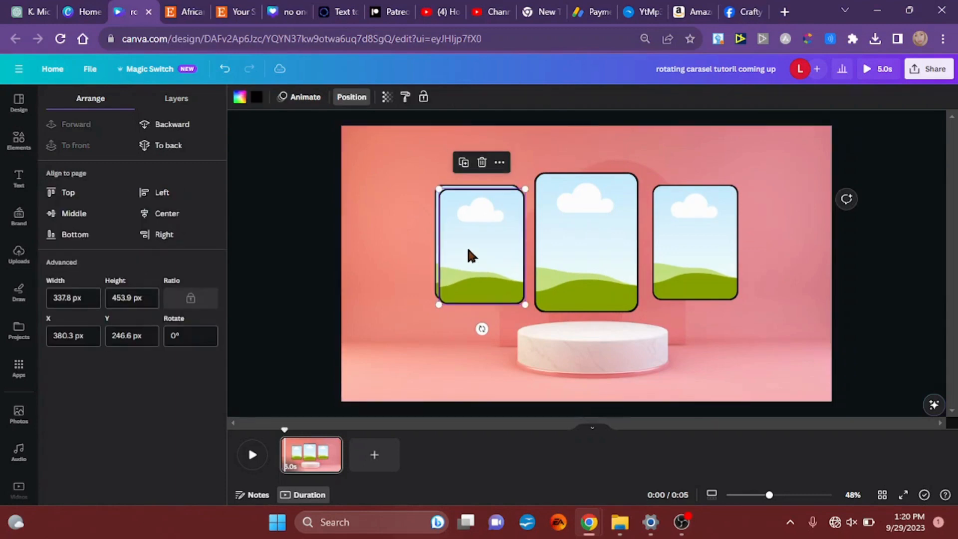
{"action": "key", "text": "ctrl+d"}
{"action": "left_click_drag", "start_coordinate": [471, 256], "coordinate": [374, 341]}
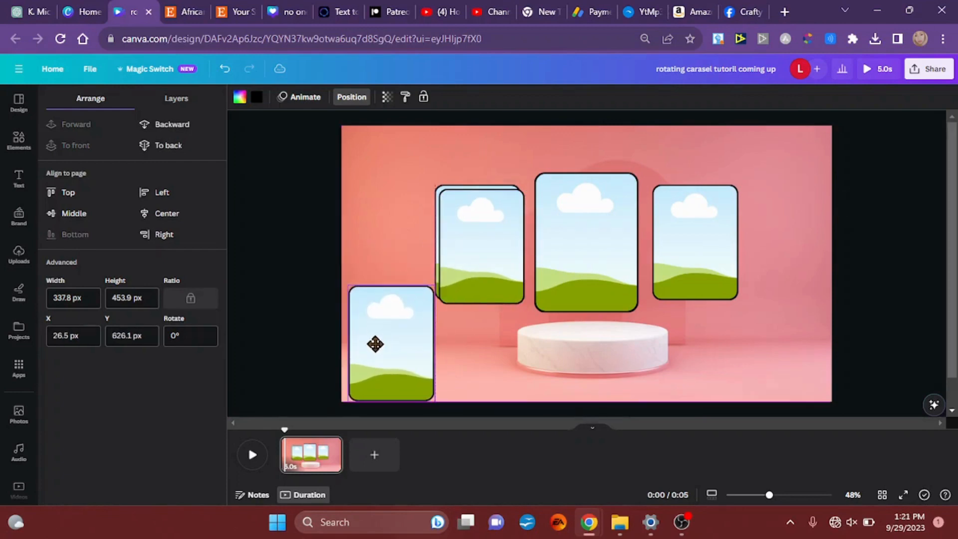
{"action": "left_click_drag", "start_coordinate": [447, 273], "coordinate": [375, 353]}
Step: Shrink the two stacked frame copies together to about 218 by 293 px
{"action": "left_click_drag", "start_coordinate": [356, 219], "coordinate": [390, 381]}
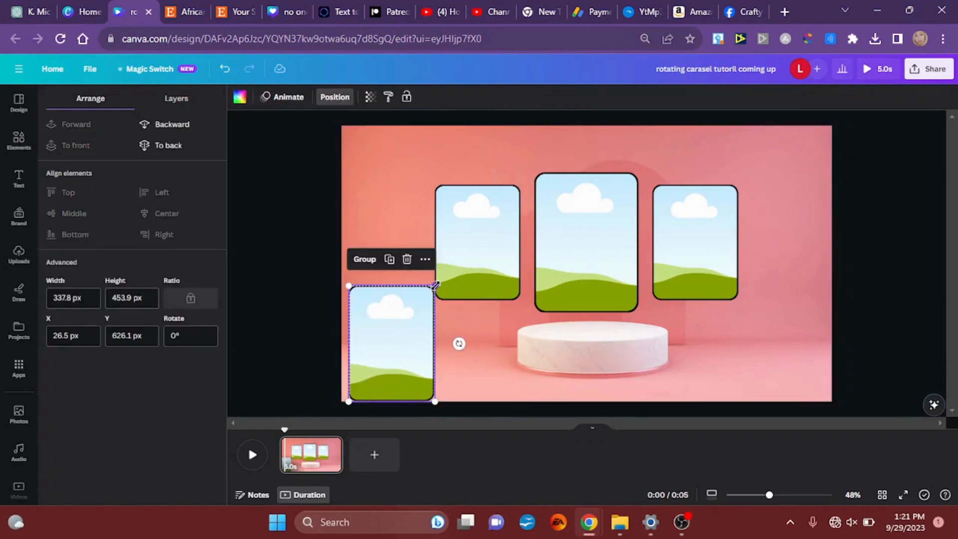
{"action": "left_click_drag", "start_coordinate": [434, 286], "coordinate": [407, 327]}
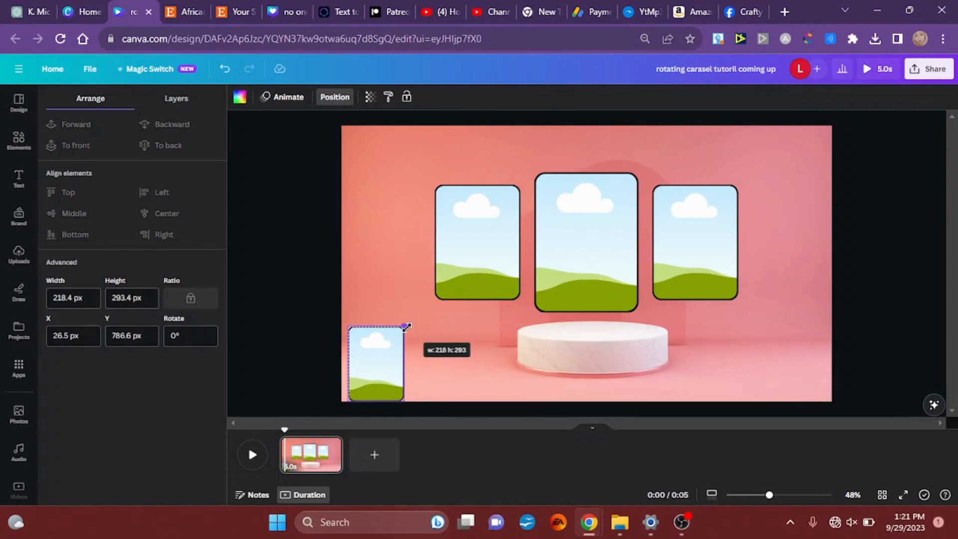
{"action": "left_click_drag", "start_coordinate": [406, 327], "coordinate": [407, 326]}
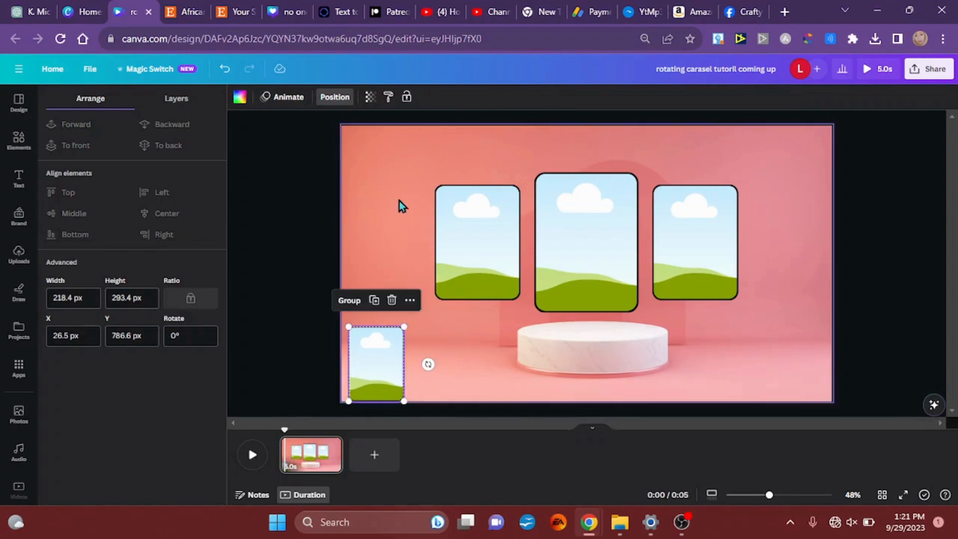
{"action": "left_click", "coordinate": [399, 200]}
Step: Place one of the smallest frames over each gap between the central and side frames, both at the same height
{"action": "left_click_drag", "start_coordinate": [375, 361], "coordinate": [530, 244]}
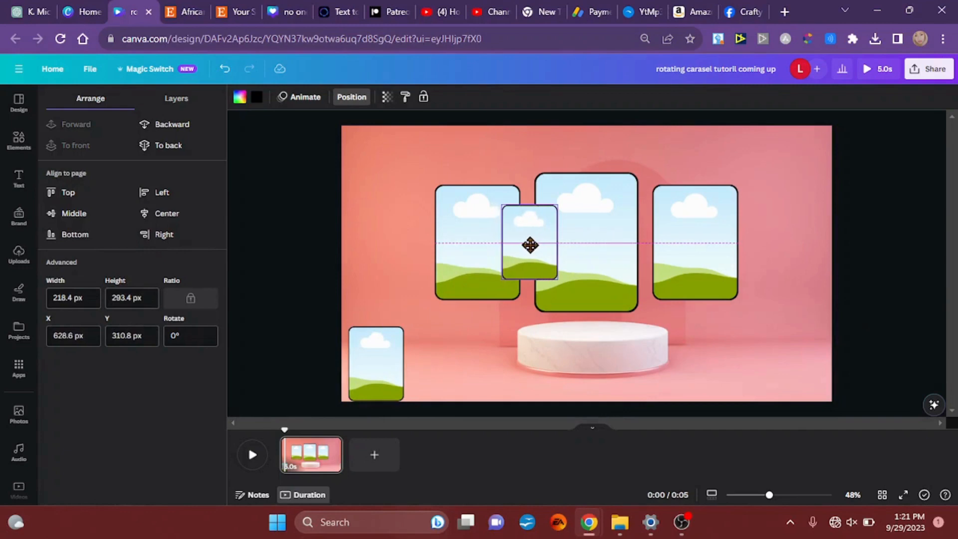
{"action": "left_click_drag", "start_coordinate": [530, 244], "coordinate": [530, 244]}
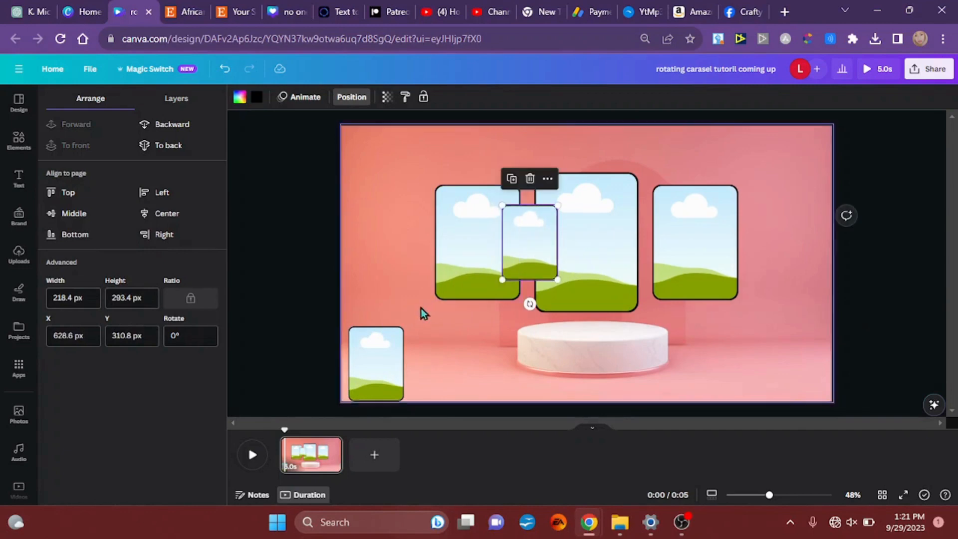
{"action": "left_click_drag", "start_coordinate": [378, 347], "coordinate": [646, 231]}
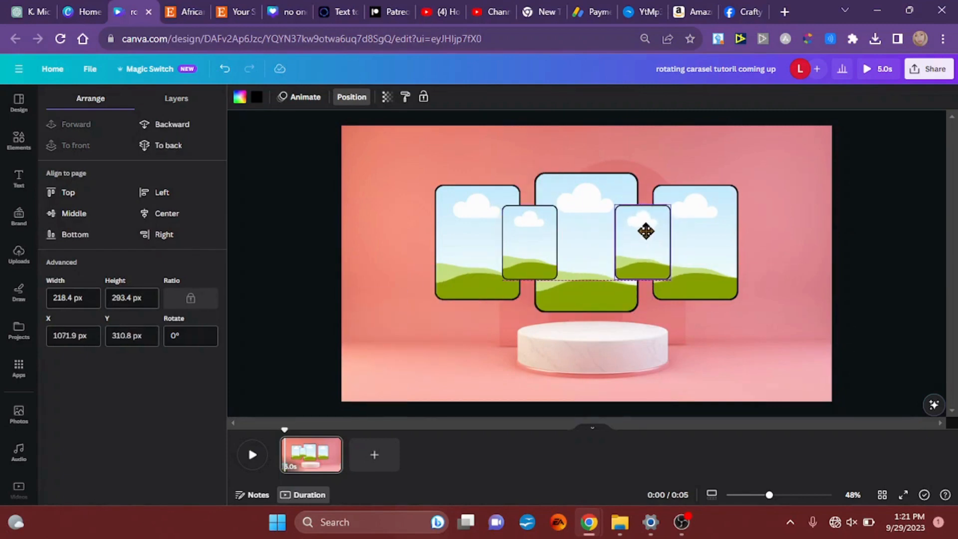
{"action": "left_click_drag", "start_coordinate": [645, 231], "coordinate": [645, 231]}
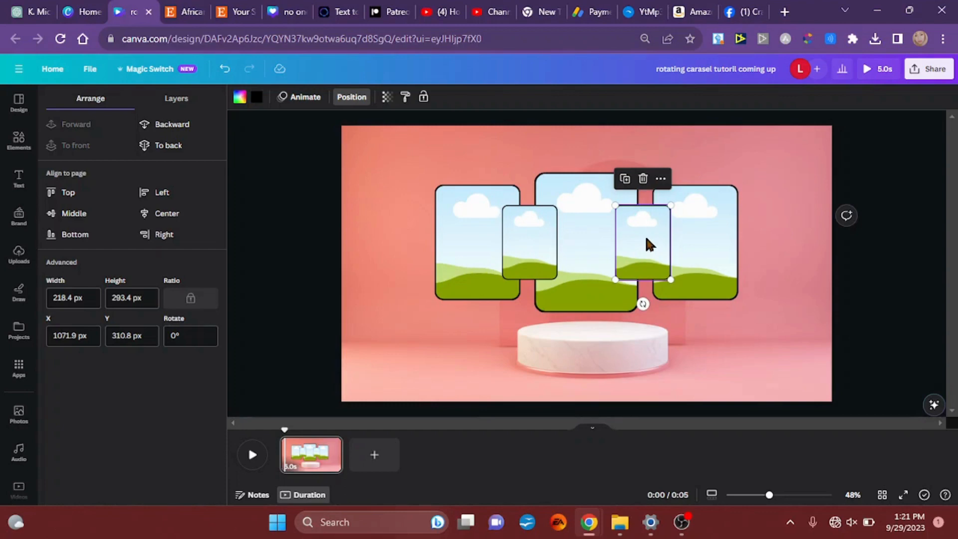
Step: Send both of the smallest frames behind the central and side frames
{"action": "key", "text": "ctrl+bracketleft"}
{"action": "key", "text": "ctrl+bracketleft"}
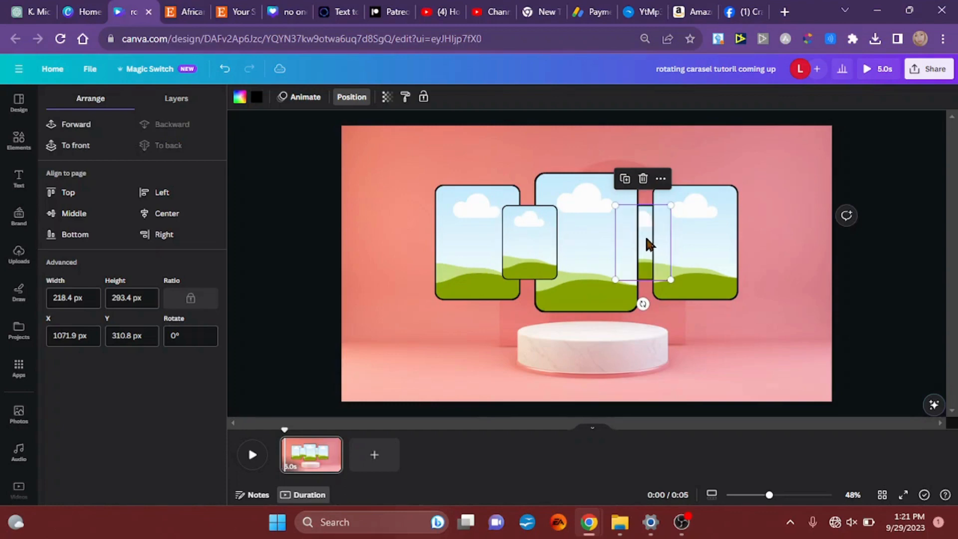
{"action": "left_click", "coordinate": [523, 237]}
{"action": "key", "text": "ctrl+bracketleft"}
{"action": "key", "text": "ctrl+bracketleft"}
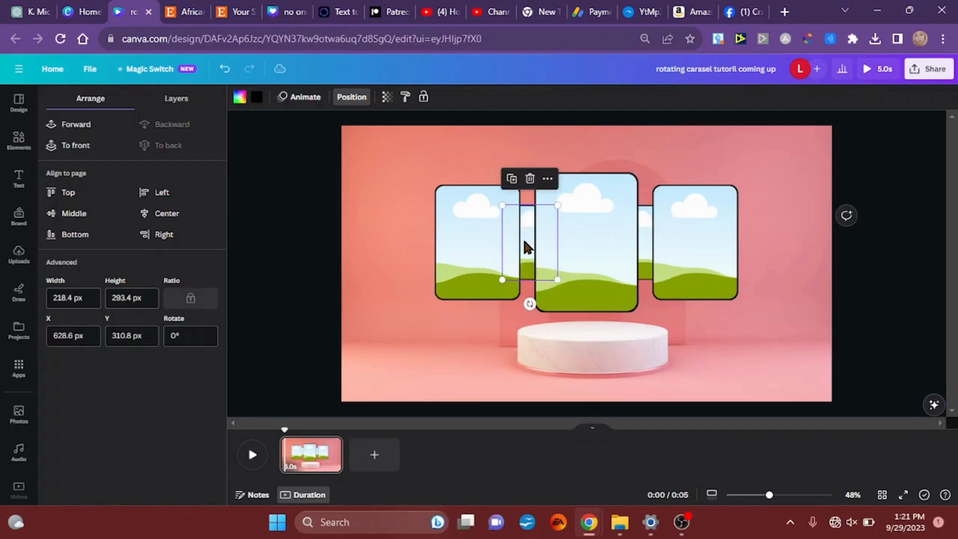
{"action": "left_click", "coordinate": [409, 219]}
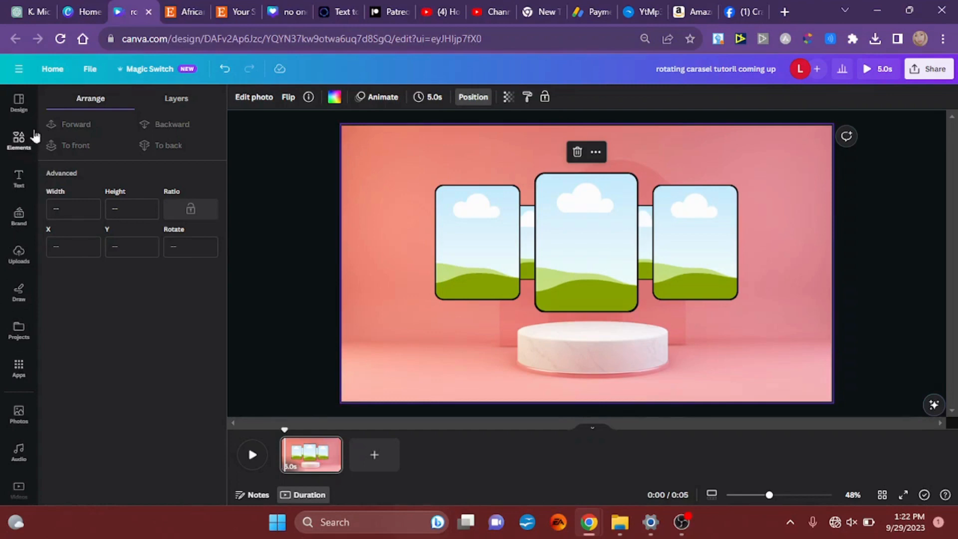
Step: Open the Coloring Pages 2 folder in the projects and browse its portraits
{"action": "left_click", "coordinate": [20, 331]}
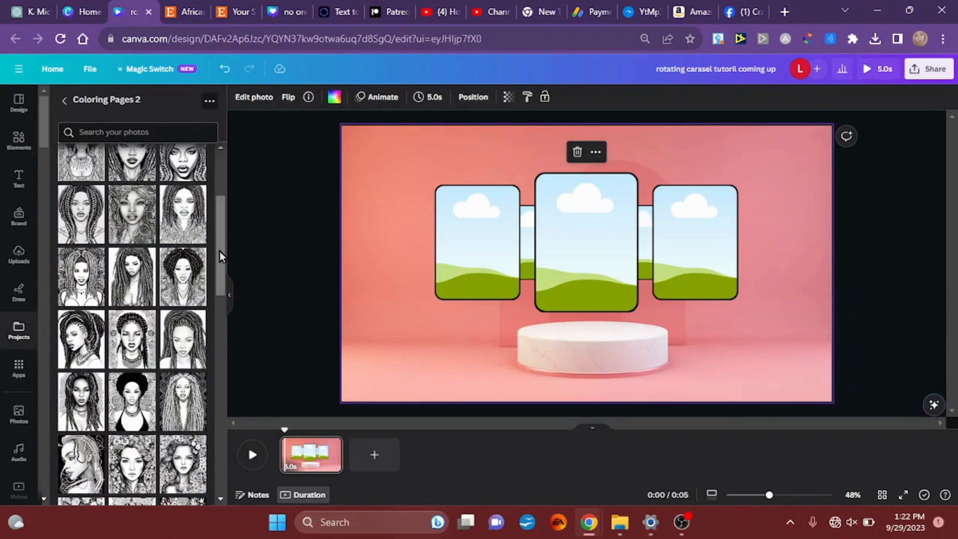
{"action": "mouse_move", "coordinate": [220, 253]}
{"action": "left_mouse_down"}
{"action": "mouse_move", "coordinate": [222, 216]}
{"action": "mouse_move", "coordinate": [222, 247]}
{"action": "left_mouse_up"}
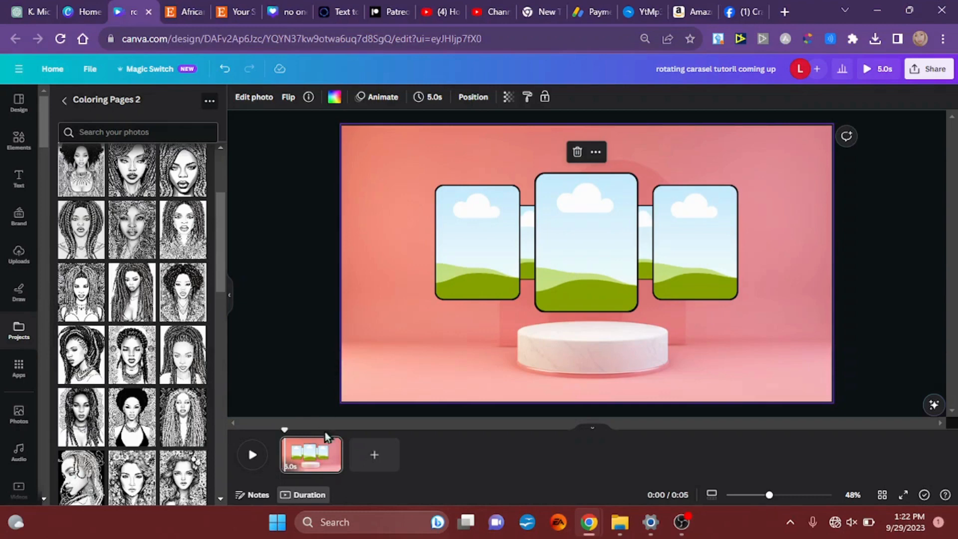
Step: Duplicate the carousel page four times to make five pages
{"action": "left_click", "coordinate": [320, 466]}
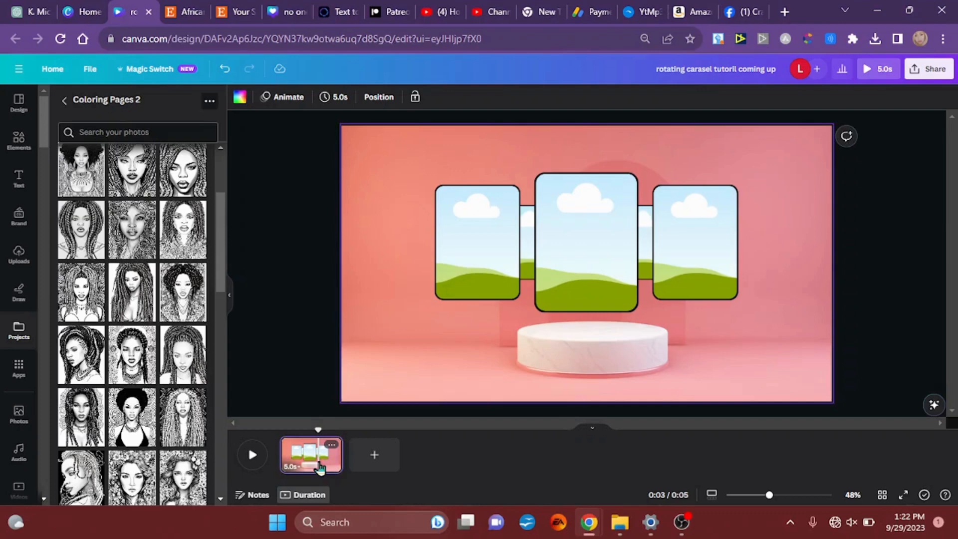
{"action": "key", "text": "ctrl+d"}
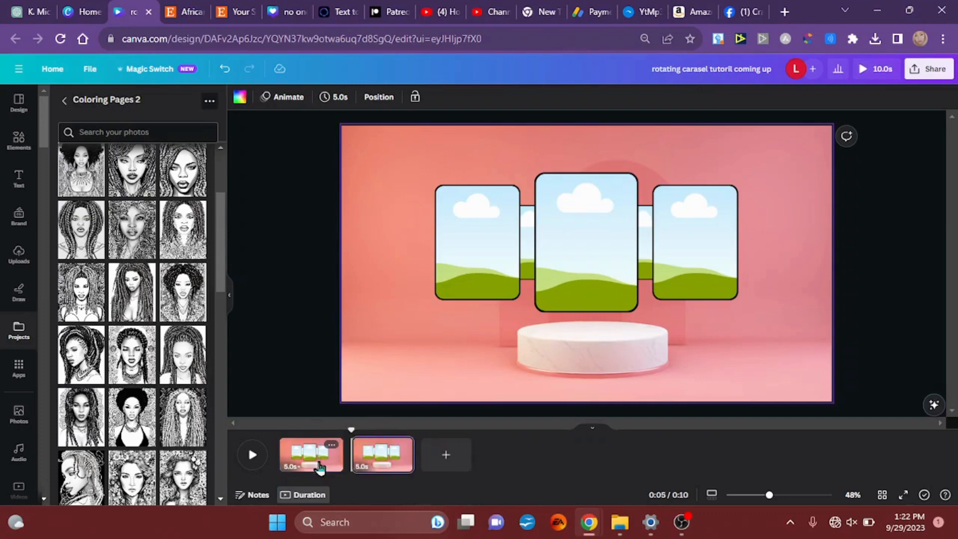
{"action": "key", "text": "ctrl+d"}
{"action": "key", "text": "ctrl+d"}
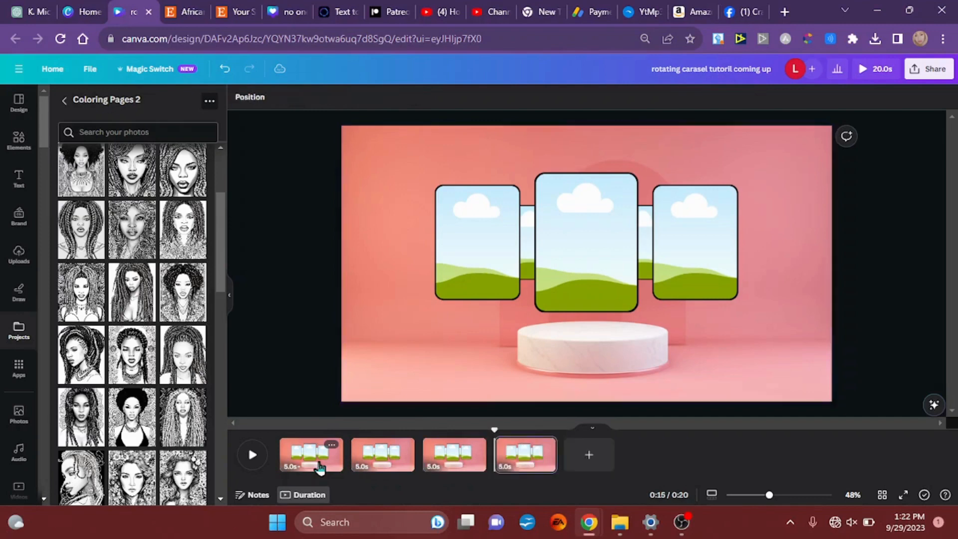
{"action": "key", "text": "ctrl+d"}
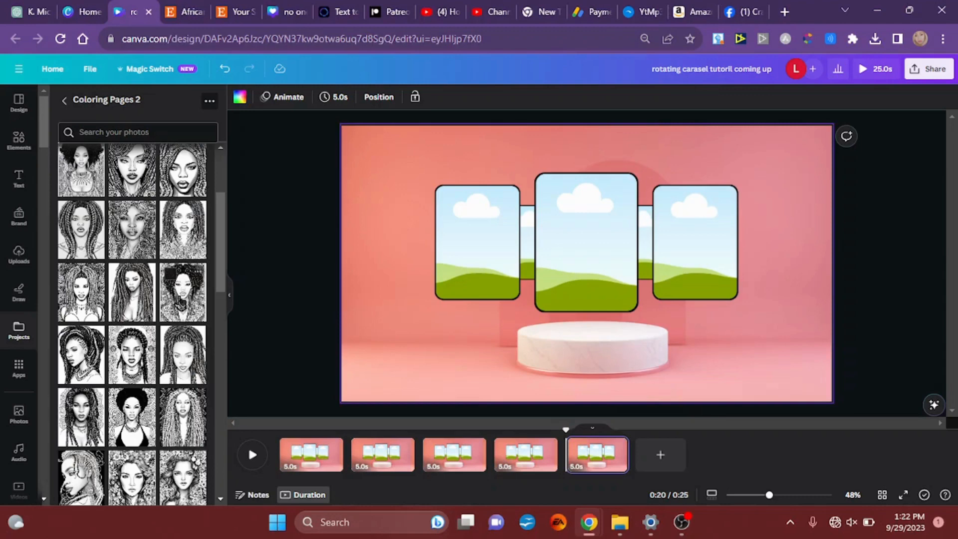
{"action": "left_click", "coordinate": [180, 302]}
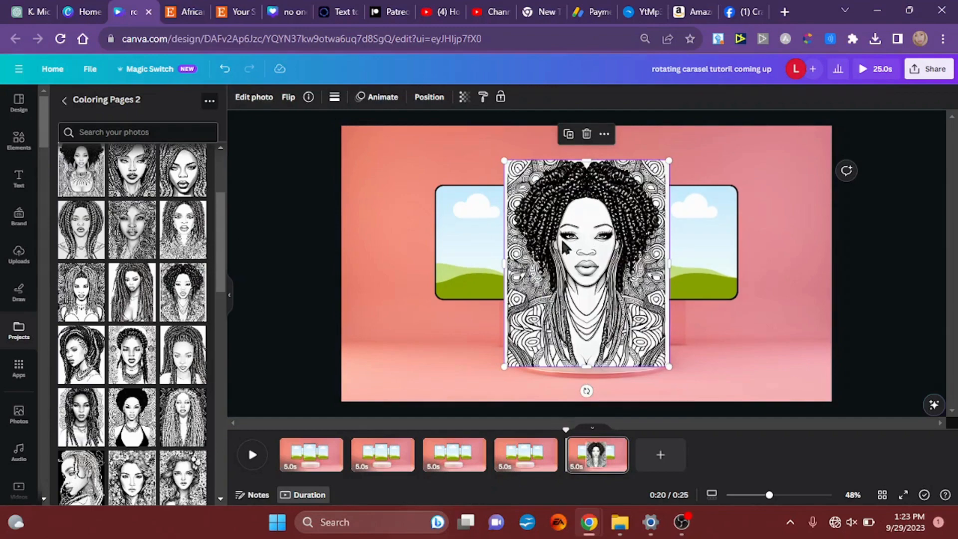
{"action": "left_click_drag", "start_coordinate": [566, 244], "coordinate": [580, 236]}
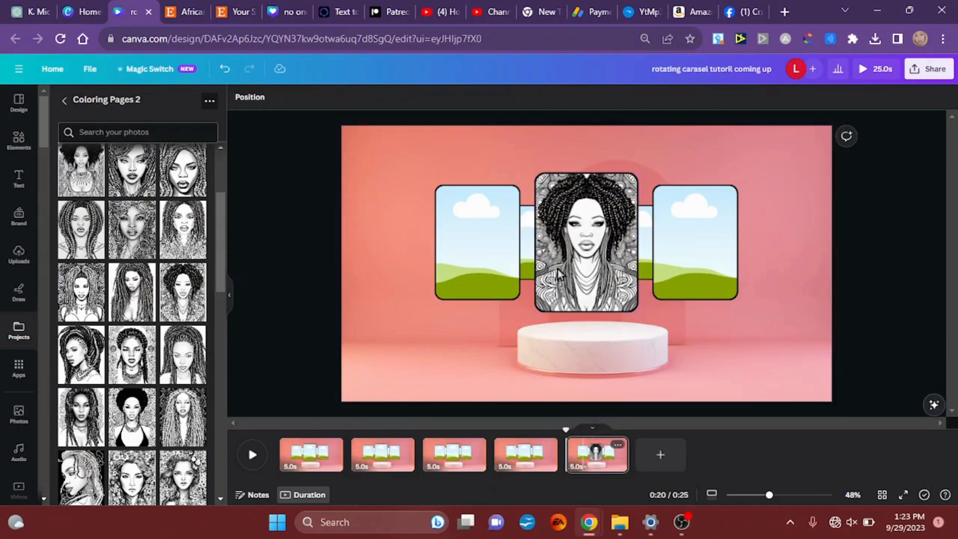
{"action": "left_click", "coordinate": [572, 247]}
{"action": "key", "text": "Delete"}
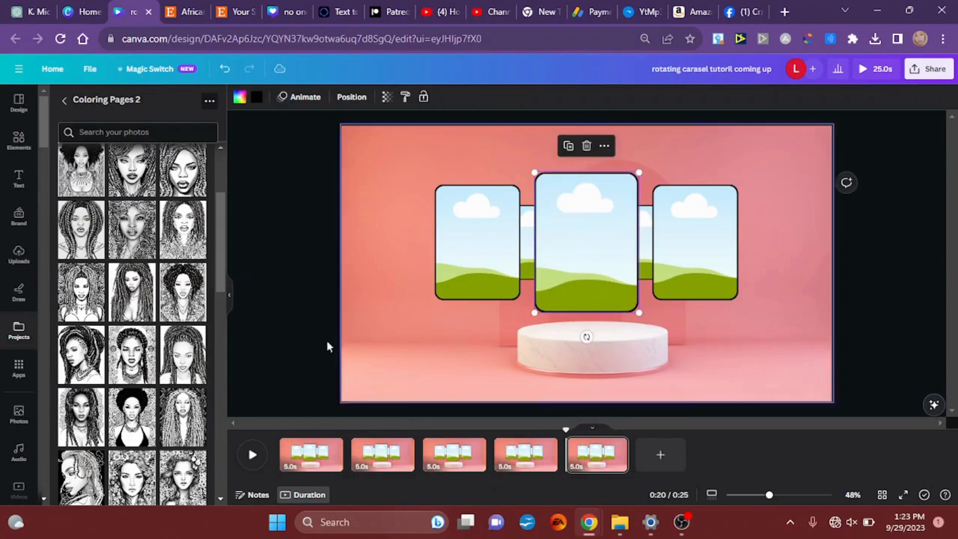
Step: On the first page, fill the large central frame with the curly-haired woman portrait from Coloring Pages 2
{"action": "left_click", "coordinate": [308, 457]}
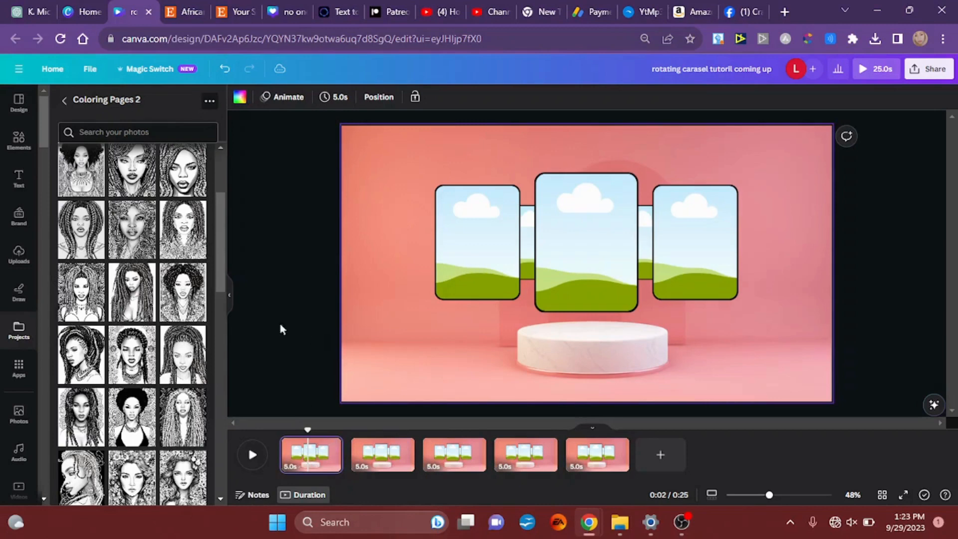
{"action": "left_click", "coordinate": [184, 305]}
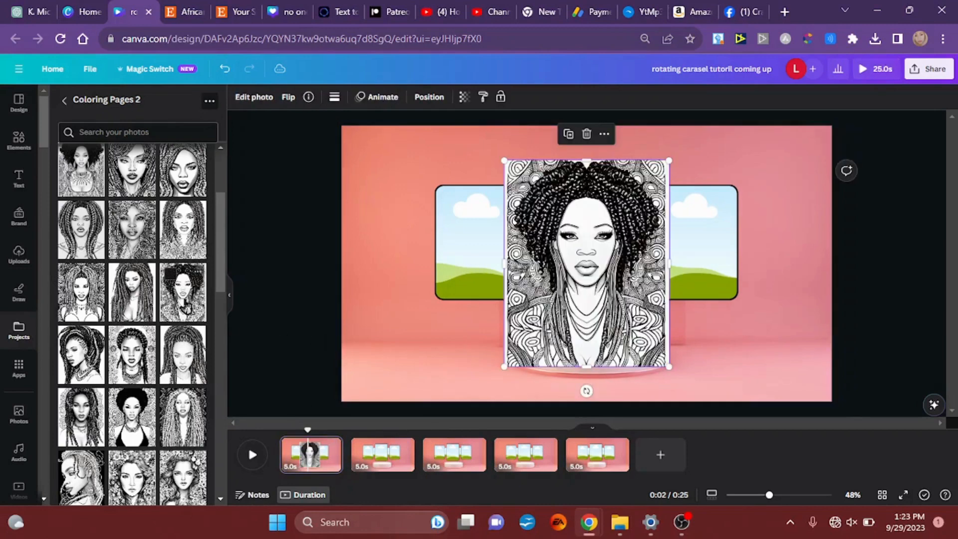
{"action": "left_click_drag", "start_coordinate": [586, 294], "coordinate": [581, 244]}
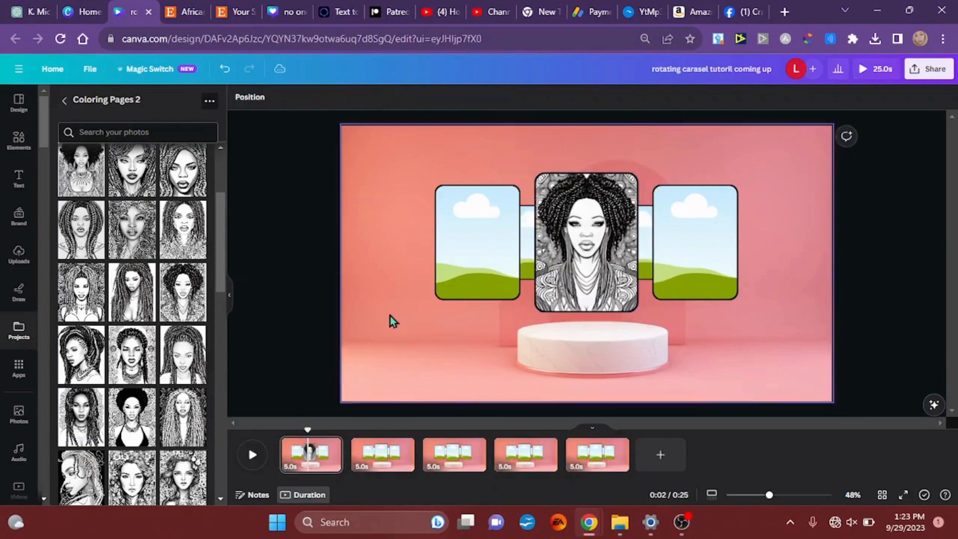
Step: On the second page, fill the left side frame with the same curly-haired portrait
{"action": "left_click", "coordinate": [378, 459]}
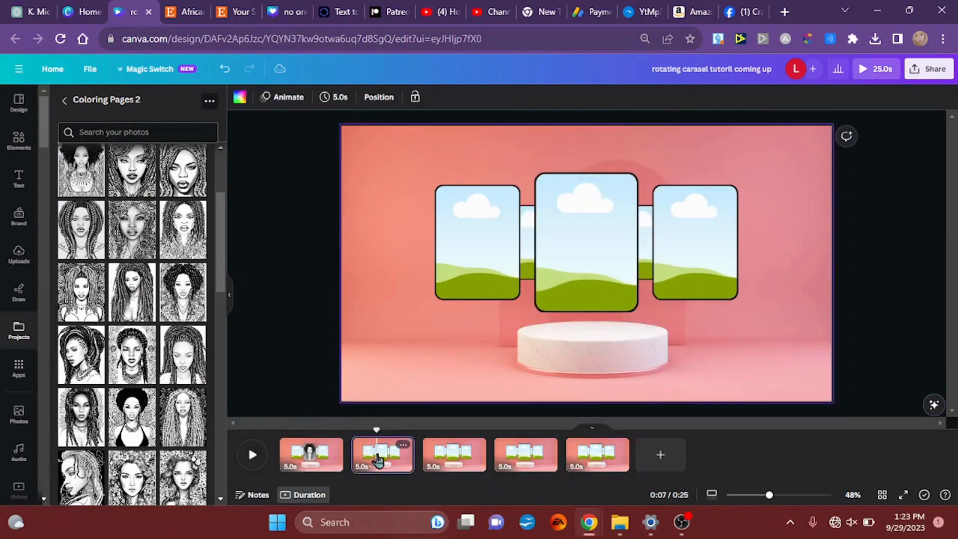
{"action": "left_click", "coordinate": [189, 305]}
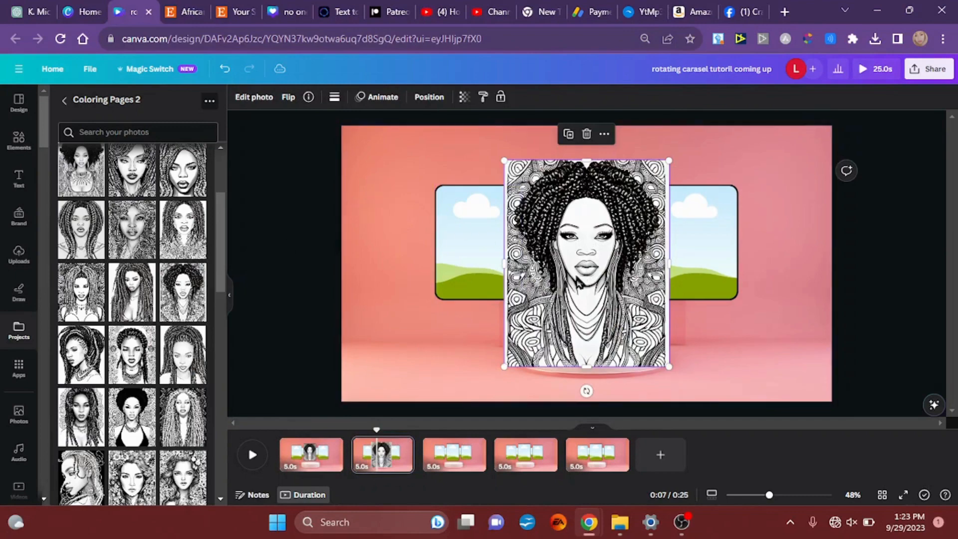
{"action": "left_click_drag", "start_coordinate": [586, 273], "coordinate": [483, 255]}
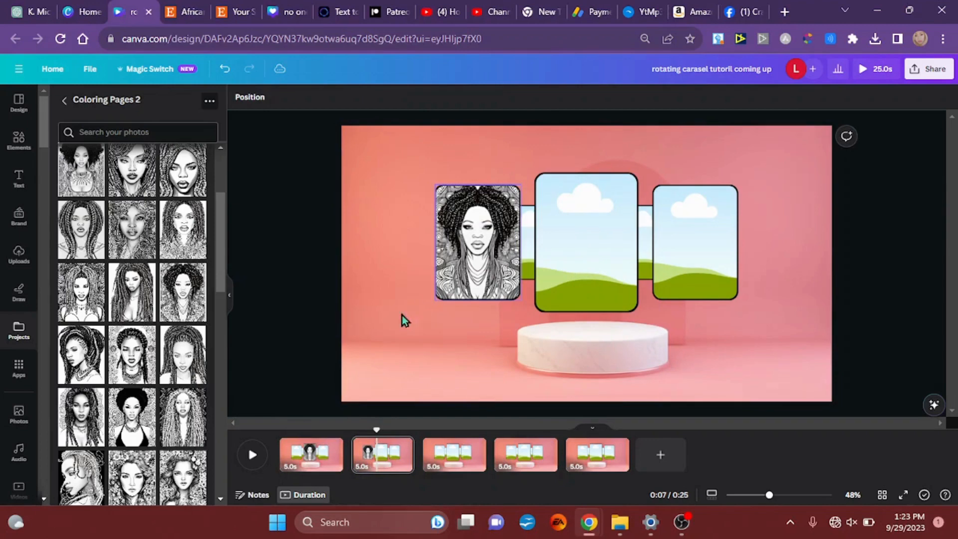
Step: On the third page, fill the small rear-left frame with the same curly-haired portrait
{"action": "left_click", "coordinate": [453, 465]}
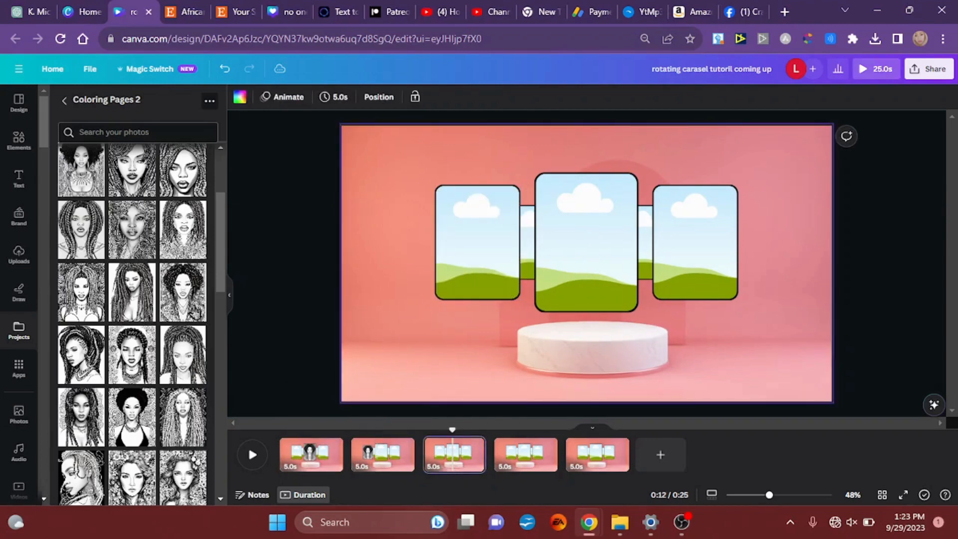
{"action": "left_click", "coordinate": [188, 312]}
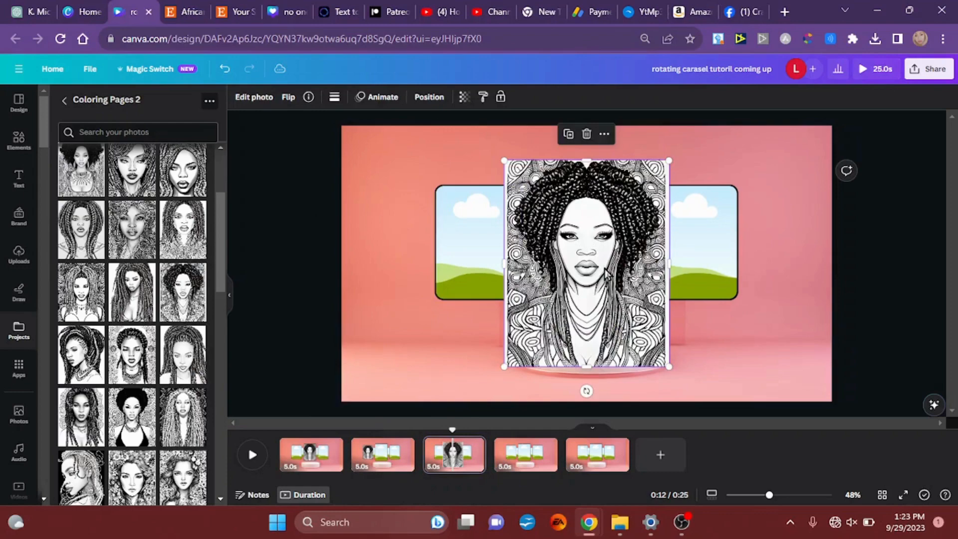
{"action": "left_click_drag", "start_coordinate": [601, 267], "coordinate": [524, 257]}
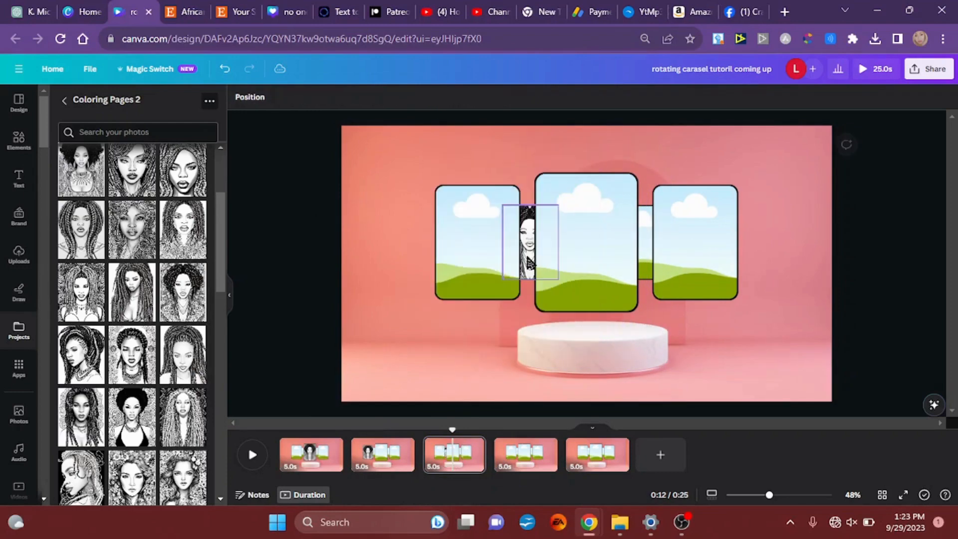
Step: On the fourth page, fill the small rear-right frame with the same curly-haired portrait
{"action": "left_click", "coordinate": [506, 455]}
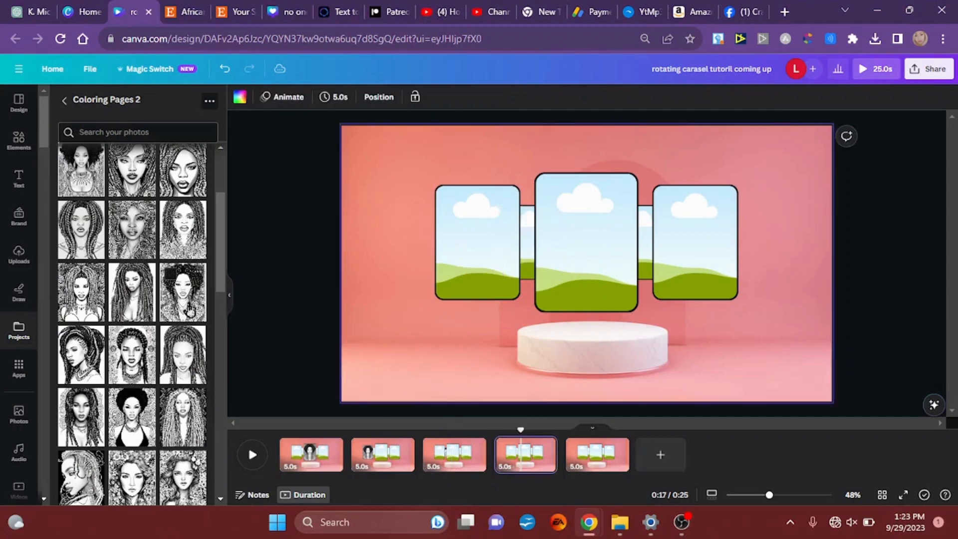
{"action": "left_click", "coordinate": [188, 310]}
{"action": "left_click_drag", "start_coordinate": [604, 245], "coordinate": [651, 263]}
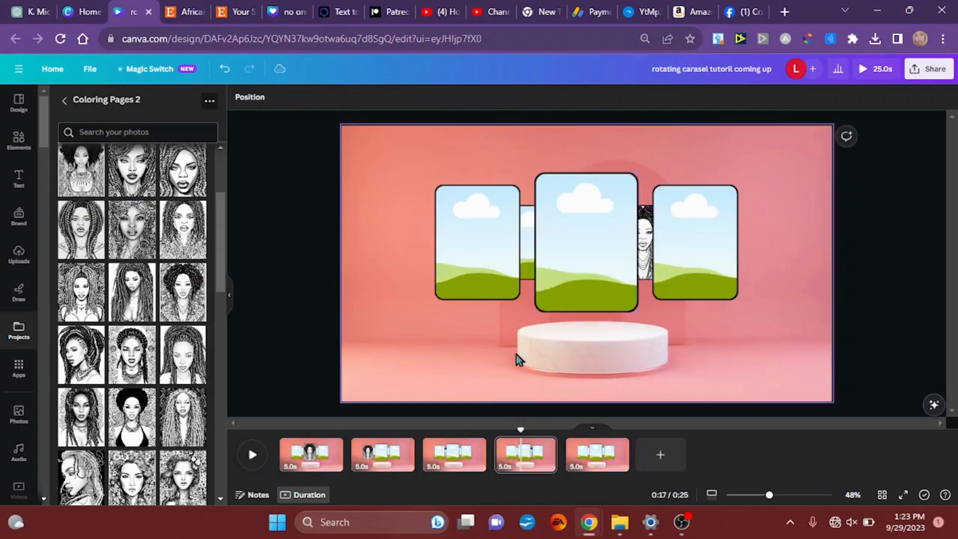
Step: On the fifth page, fill the right side frame with the curly-haired woman portrait
{"action": "left_click", "coordinate": [598, 461]}
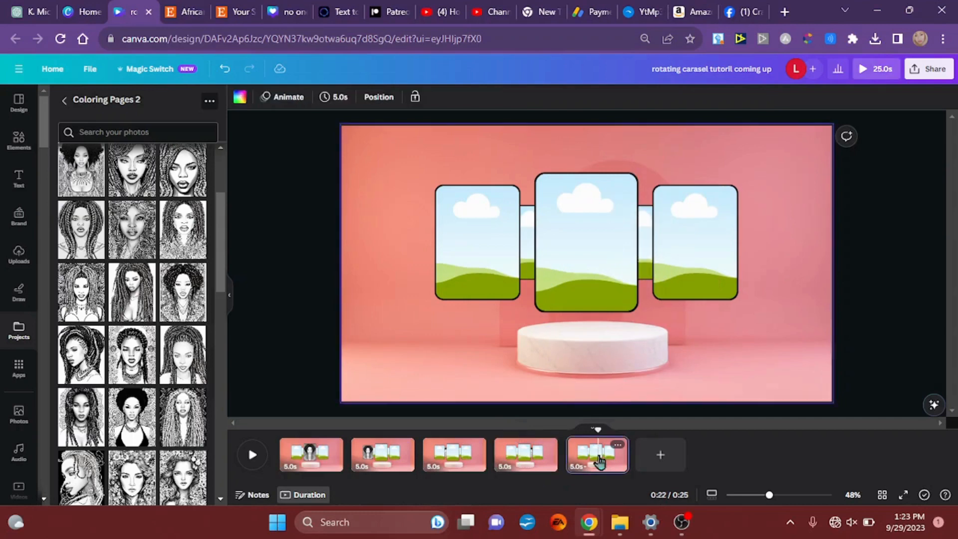
{"action": "left_click", "coordinate": [185, 290]}
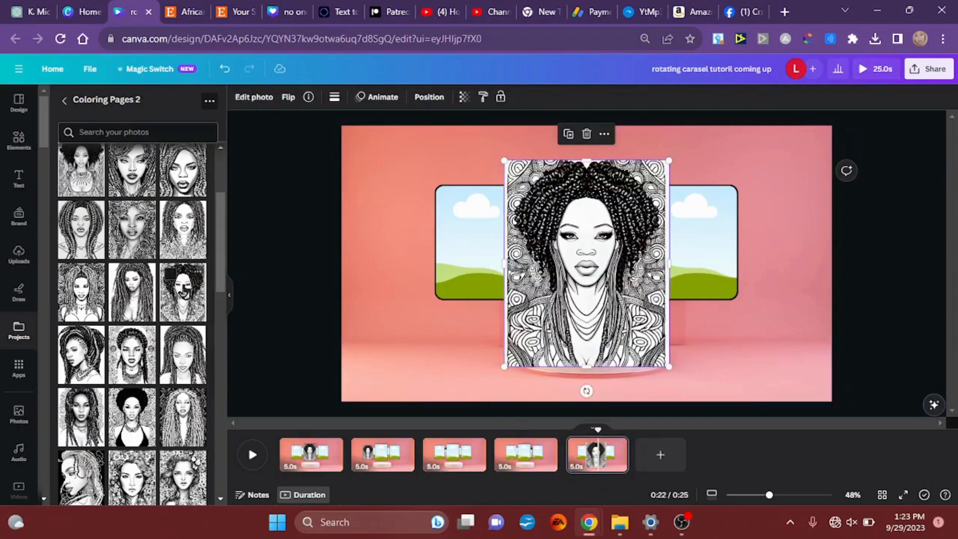
{"action": "left_click_drag", "start_coordinate": [609, 276], "coordinate": [713, 250]}
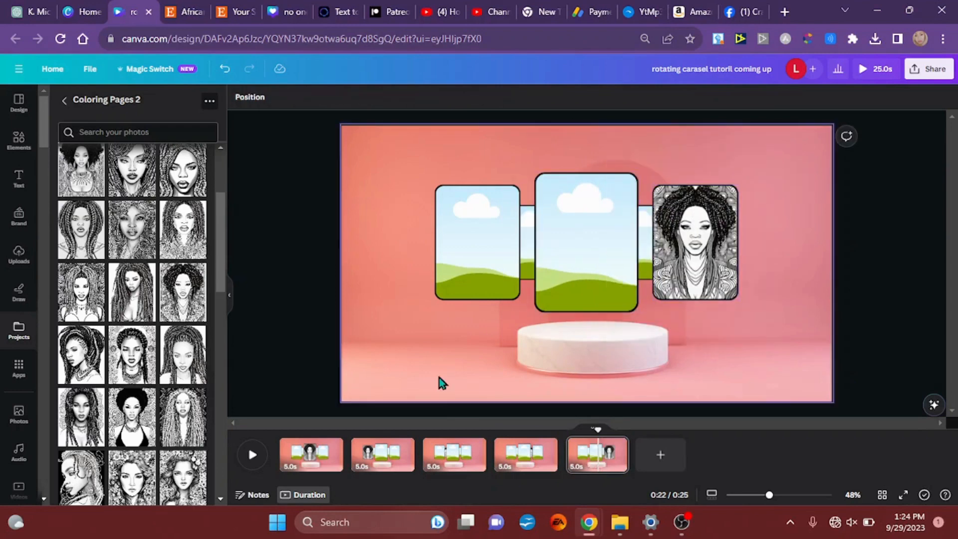
Step: On the first page, fill the right side frame with the crown-braided woman portrait wearing large earrings
{"action": "left_click", "coordinate": [309, 456]}
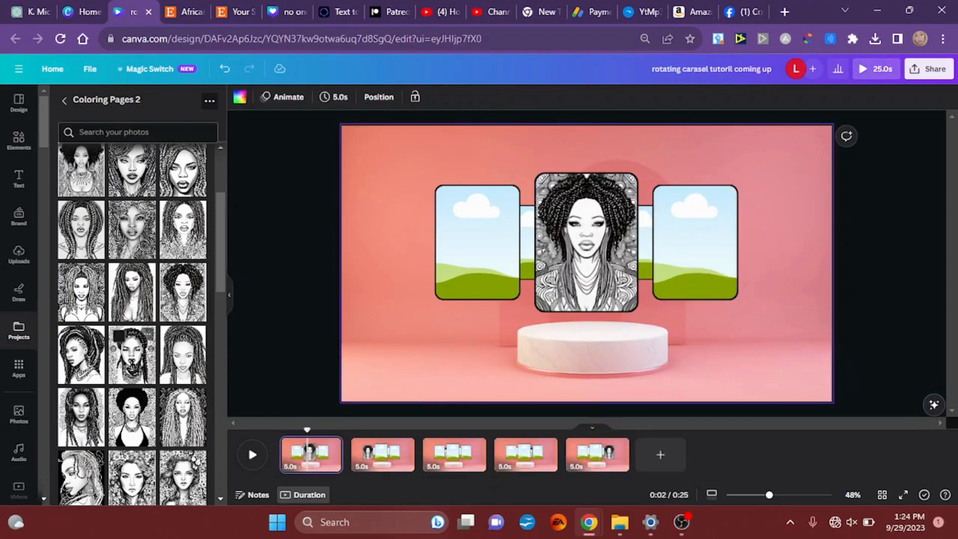
{"action": "left_click", "coordinate": [133, 362]}
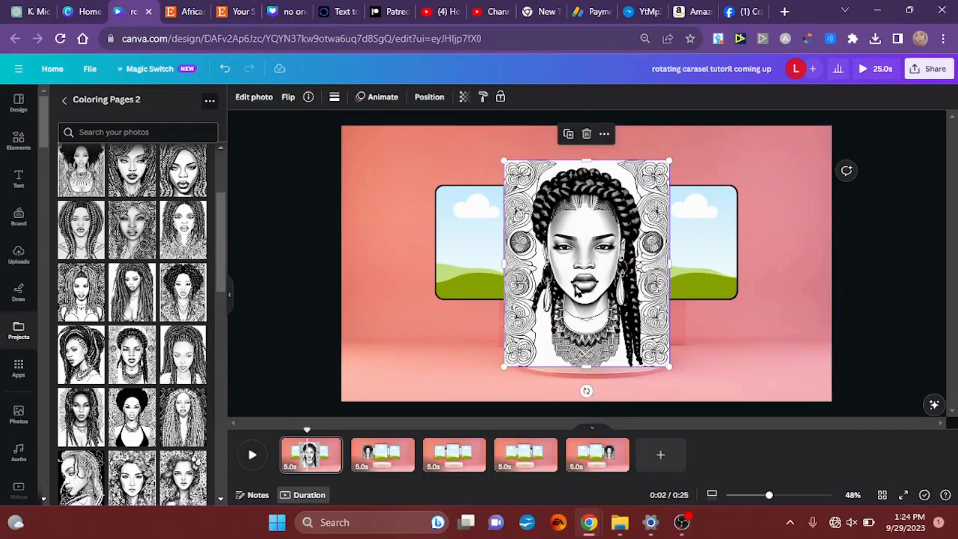
{"action": "left_click_drag", "start_coordinate": [578, 288], "coordinate": [711, 245]}
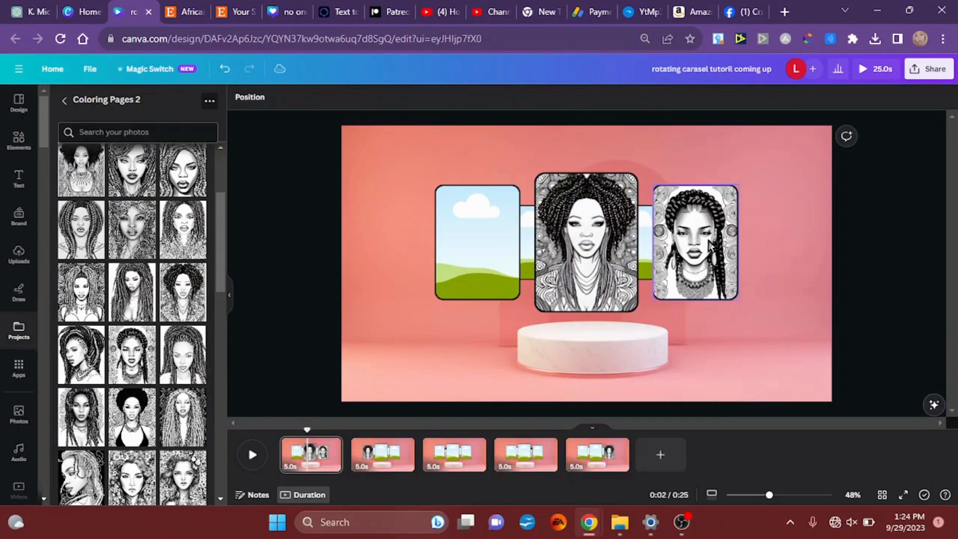
Step: On the second page, fill the large central frame with the crown-braided portrait
{"action": "left_click", "coordinate": [378, 465]}
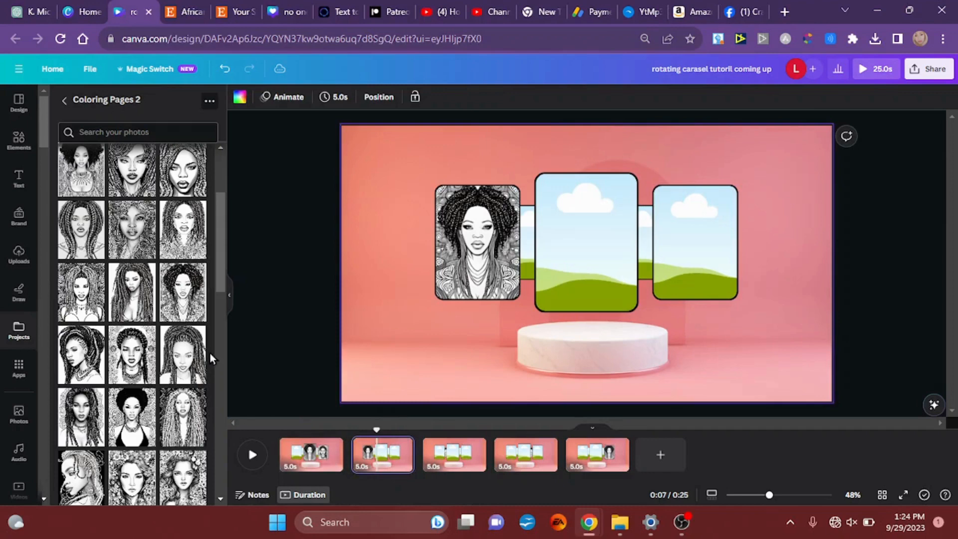
{"action": "left_click", "coordinate": [132, 354]}
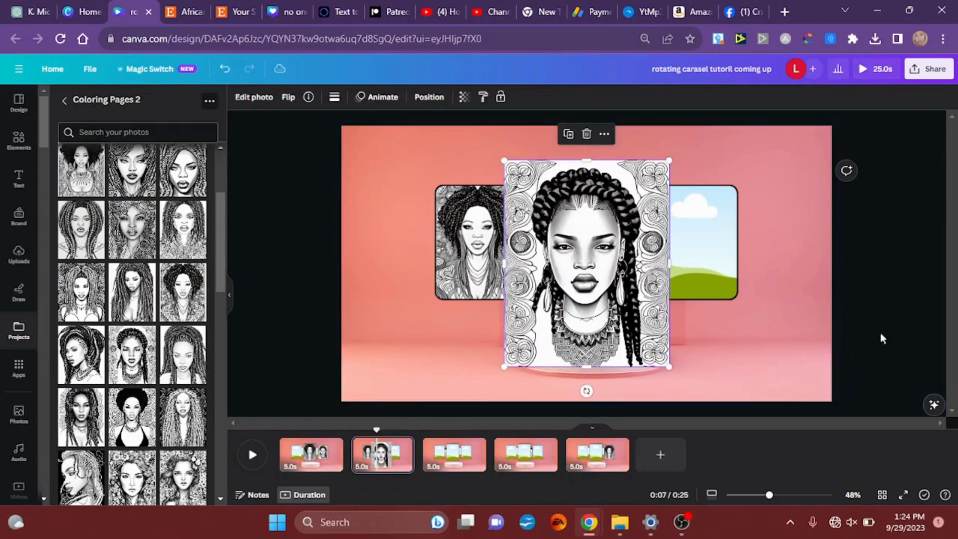
{"action": "left_click_drag", "start_coordinate": [610, 295], "coordinate": [600, 264]}
Step: On the third page, fill the left side frame with the crown-braided portrait
{"action": "left_click", "coordinate": [460, 459]}
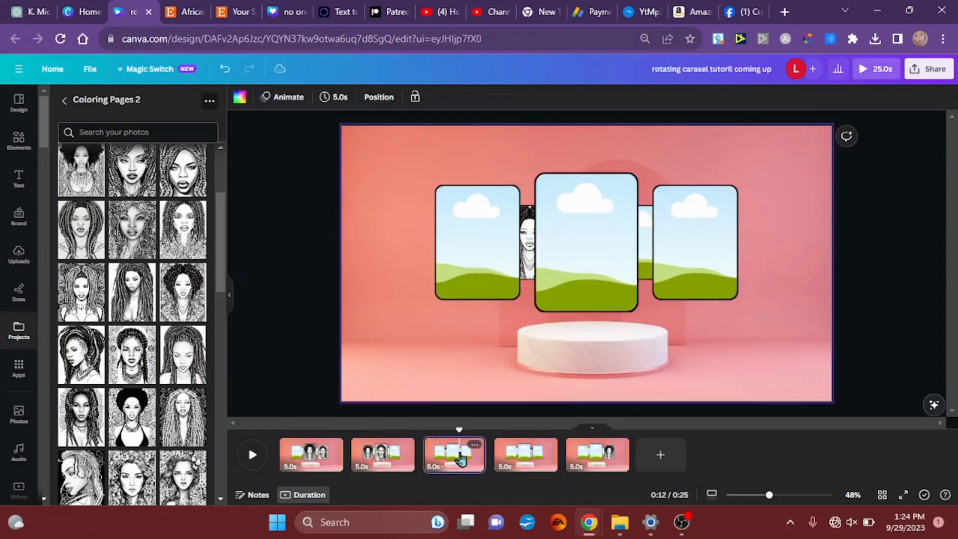
{"action": "left_click", "coordinate": [132, 351]}
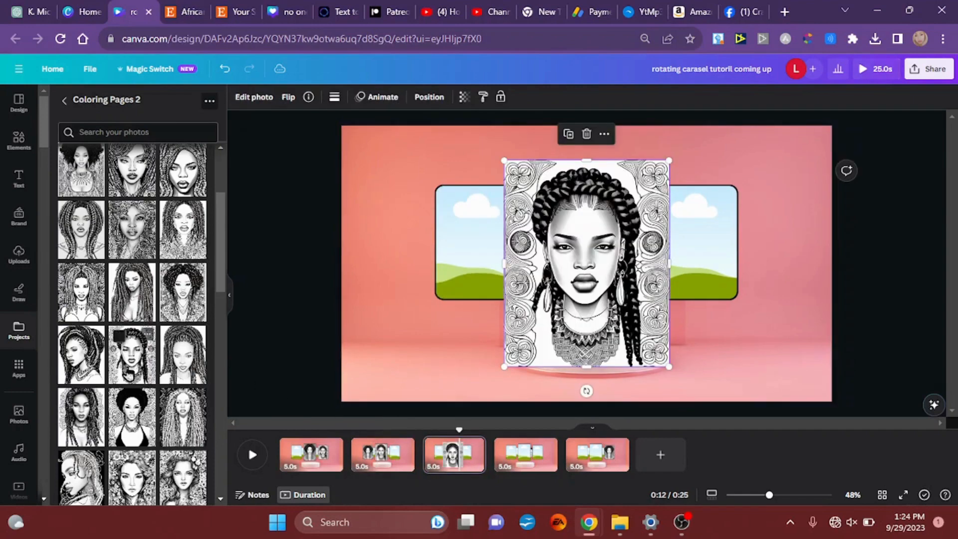
{"action": "left_click_drag", "start_coordinate": [564, 266], "coordinate": [467, 255]}
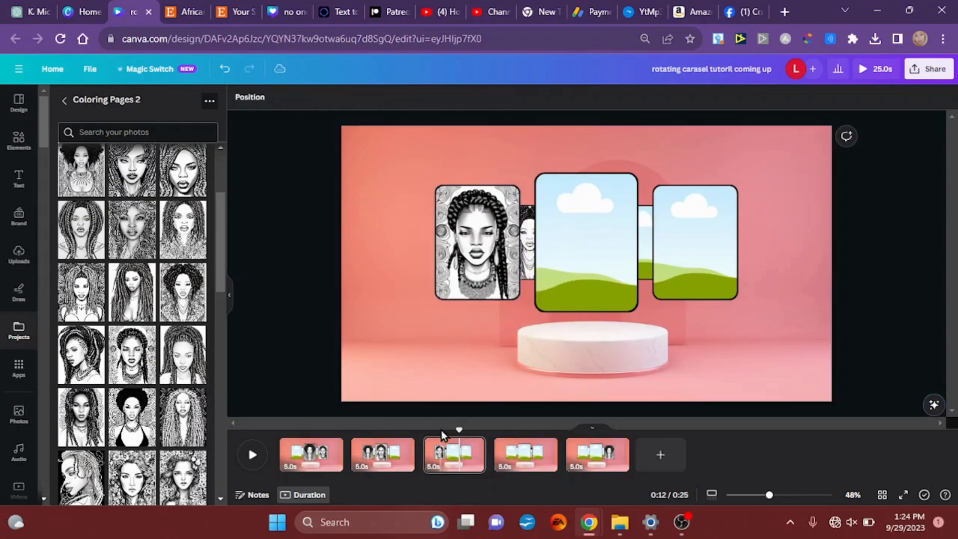
Step: On the fourth page, fill the small rear-left frame with the crown-braided portrait
{"action": "left_click", "coordinate": [532, 463]}
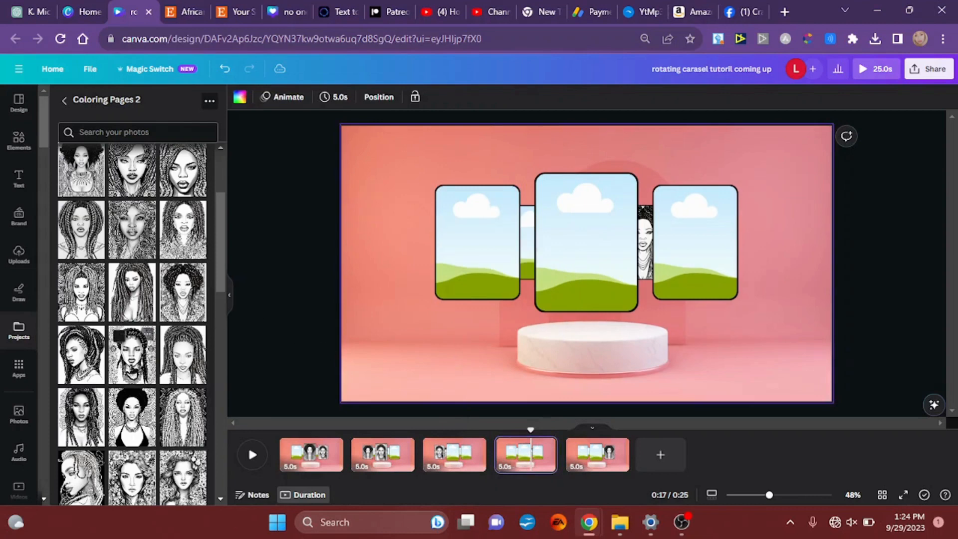
{"action": "left_click", "coordinate": [133, 357]}
{"action": "left_click_drag", "start_coordinate": [585, 287], "coordinate": [527, 245]}
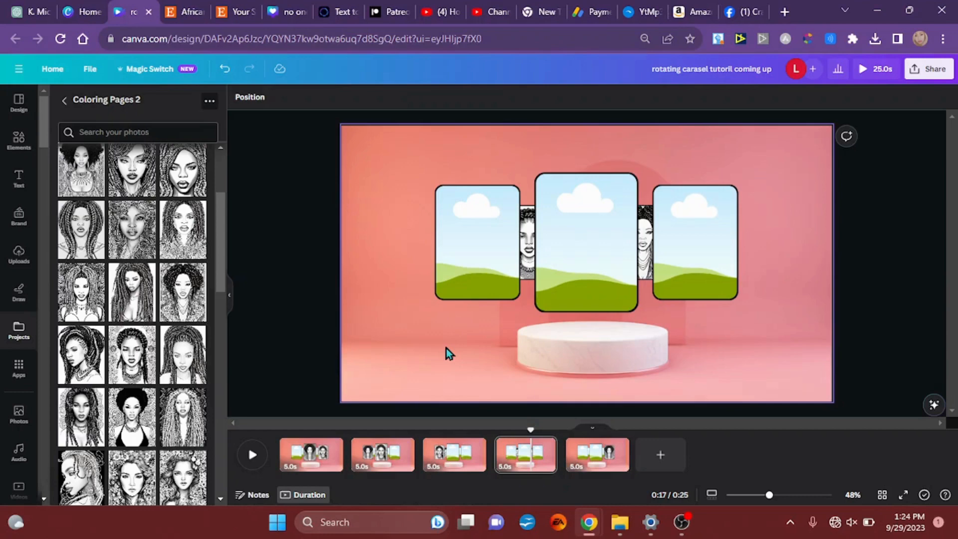
Step: On the fifth page, fill the small rear-right frame with the crown-braided portrait
{"action": "left_click", "coordinate": [590, 466]}
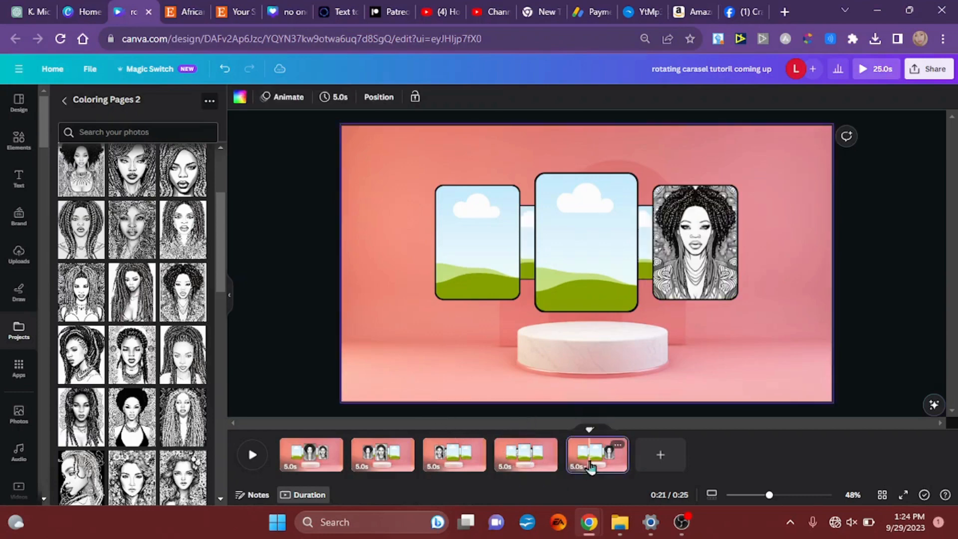
{"action": "left_click", "coordinate": [135, 357]}
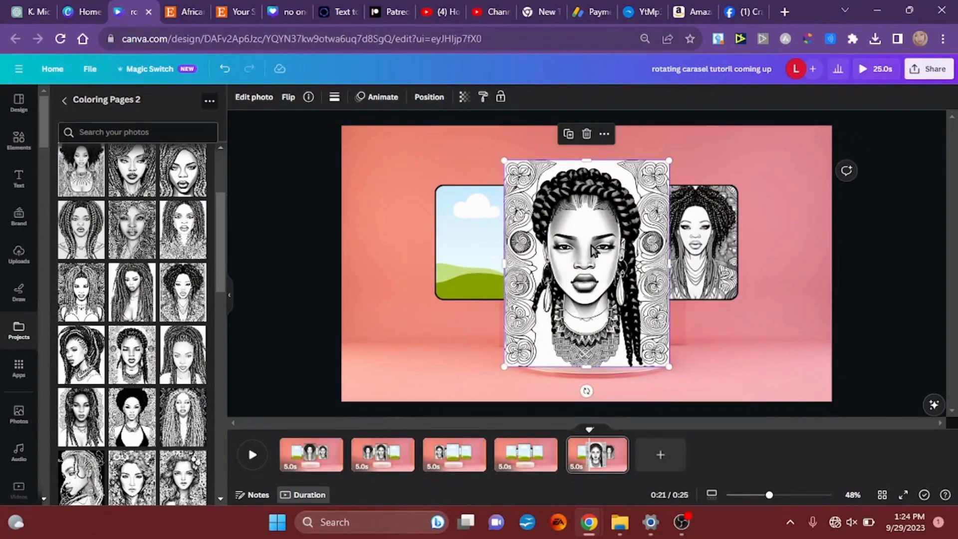
{"action": "left_click_drag", "start_coordinate": [592, 247], "coordinate": [695, 228]}
Step: Place the long light-braided woman portrait in the first page's small rear-right frame and the second page's right side frame
{"action": "left_click", "coordinate": [323, 460]}
{"action": "left_click", "coordinate": [181, 418]}
{"action": "left_click", "coordinate": [394, 461]}
{"action": "left_click", "coordinate": [182, 428]}
Step: Place the long light-braided portrait in the third page's central frame and the fourth page's left side frame
{"action": "left_click", "coordinate": [449, 456]}
{"action": "left_click", "coordinate": [188, 407]}
{"action": "left_click_drag", "start_coordinate": [592, 265], "coordinate": [477, 242]}
{"action": "left_click", "coordinate": [517, 457]}
{"action": "left_click", "coordinate": [180, 414]}
Step: On the fifth page, fill the small rear-left frame with the long light-braided portrait
{"action": "left_click", "coordinate": [595, 460]}
{"action": "left_click", "coordinate": [195, 399]}
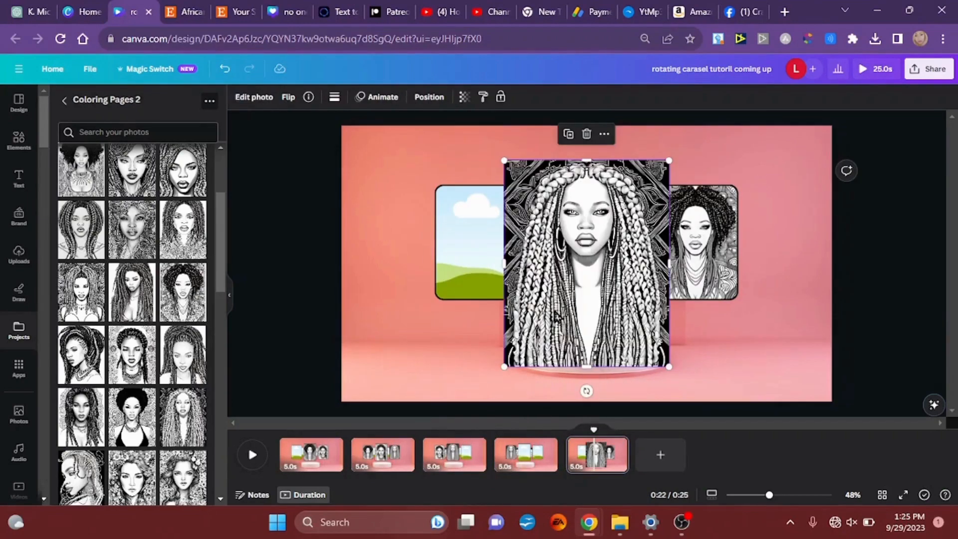
{"action": "left_click_drag", "start_coordinate": [554, 311], "coordinate": [530, 259]}
Step: On the first page, fill the small rear-left frame with the close-up portrait of the woman with twisted braids
{"action": "left_click", "coordinate": [291, 464]}
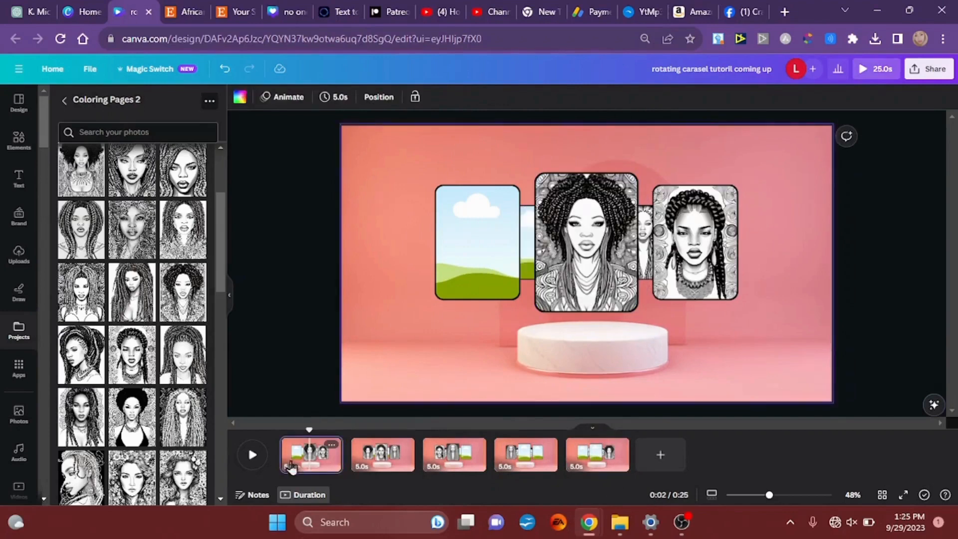
{"action": "left_click", "coordinate": [175, 177]}
{"action": "left_click_drag", "start_coordinate": [574, 279], "coordinate": [533, 265]}
Step: Place the close-up portrait in the second page's small rear-right frame and the third page's right side frame
{"action": "left_click", "coordinate": [382, 452]}
{"action": "left_click", "coordinate": [192, 179]}
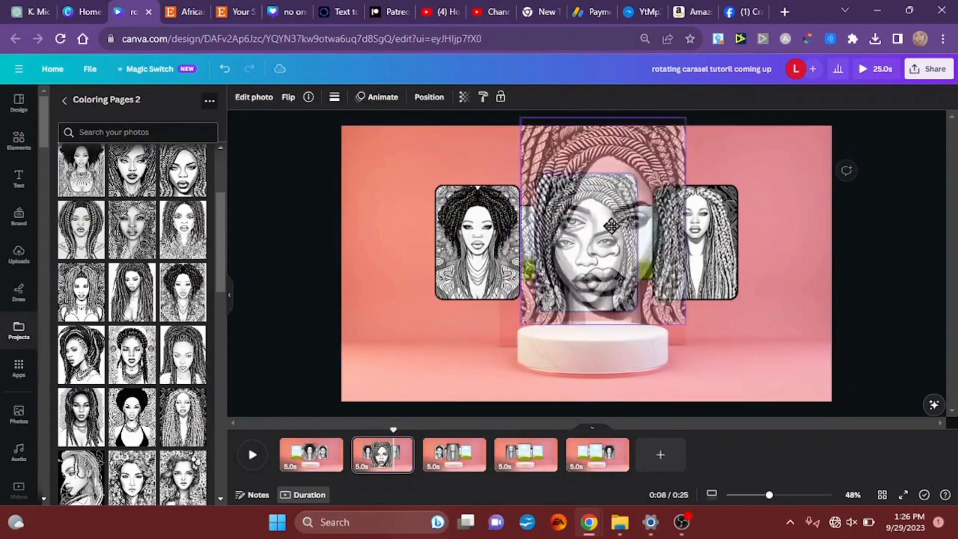
{"action": "left_click_drag", "start_coordinate": [611, 226], "coordinate": [610, 226]}
{"action": "left_click", "coordinate": [454, 453]}
{"action": "left_click_drag", "start_coordinate": [183, 170], "coordinate": [684, 258]}
Step: Place the close-up portrait in the fourth page's central frame and the fifth page's left side frame
{"action": "left_click", "coordinate": [525, 455]}
{"action": "left_click", "coordinate": [183, 171]}
{"action": "left_click_drag", "start_coordinate": [578, 284], "coordinate": [477, 243]}
{"action": "left_click", "coordinate": [596, 455]}
{"action": "left_click", "coordinate": [182, 171]}
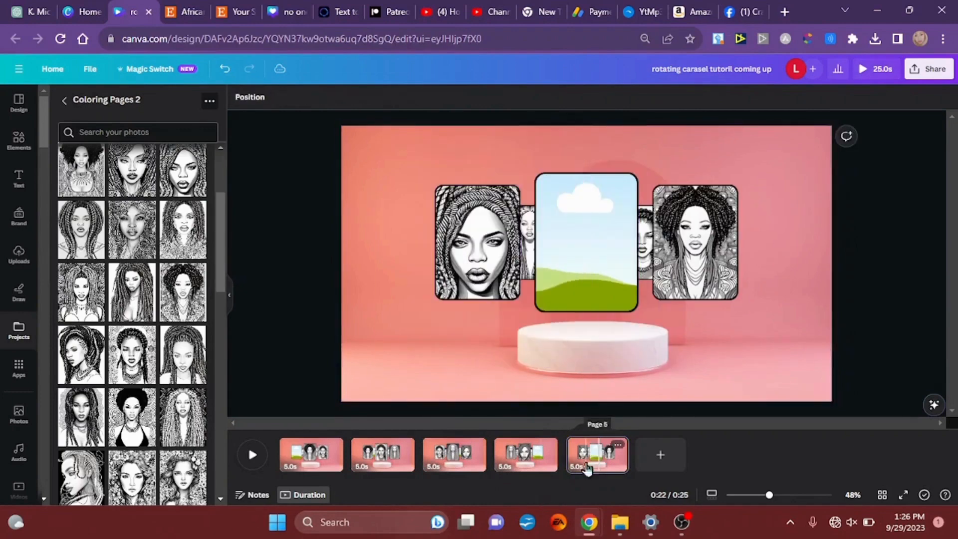
Step: On the first page, fill the left side frame with the afro-haired woman portrait in the black halter top
{"action": "left_click", "coordinate": [305, 458]}
{"action": "left_click", "coordinate": [132, 429]}
{"action": "left_click_drag", "start_coordinate": [546, 284], "coordinate": [477, 259]}
Step: On the second page, fill the small rear-left frame with the afro-haired portrait
{"action": "left_click", "coordinate": [381, 454]}
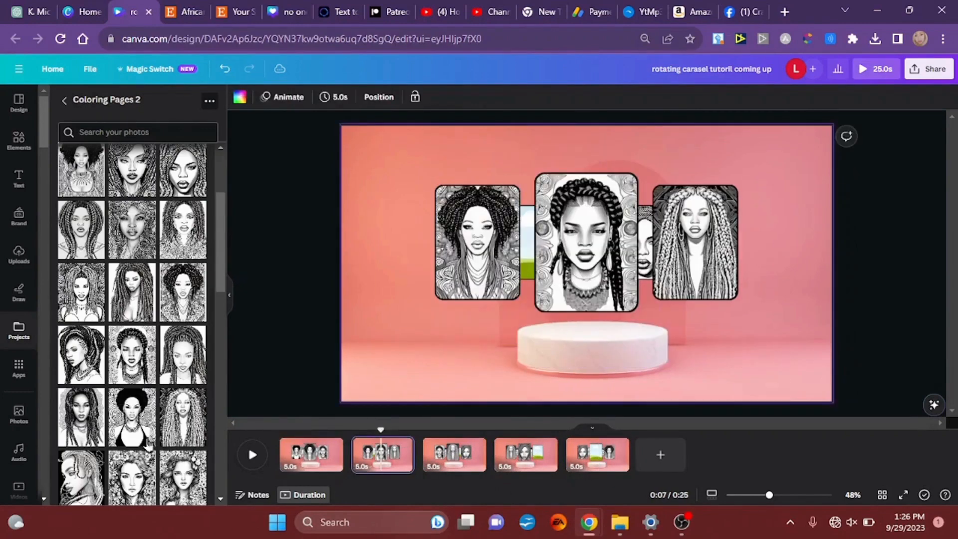
{"action": "left_click", "coordinate": [147, 441]}
{"action": "left_click_drag", "start_coordinate": [577, 294], "coordinate": [527, 244]}
Step: On the third page, fill the small rear-right frame with the afro-haired portrait
{"action": "left_click", "coordinate": [447, 465]}
{"action": "left_click", "coordinate": [137, 430]}
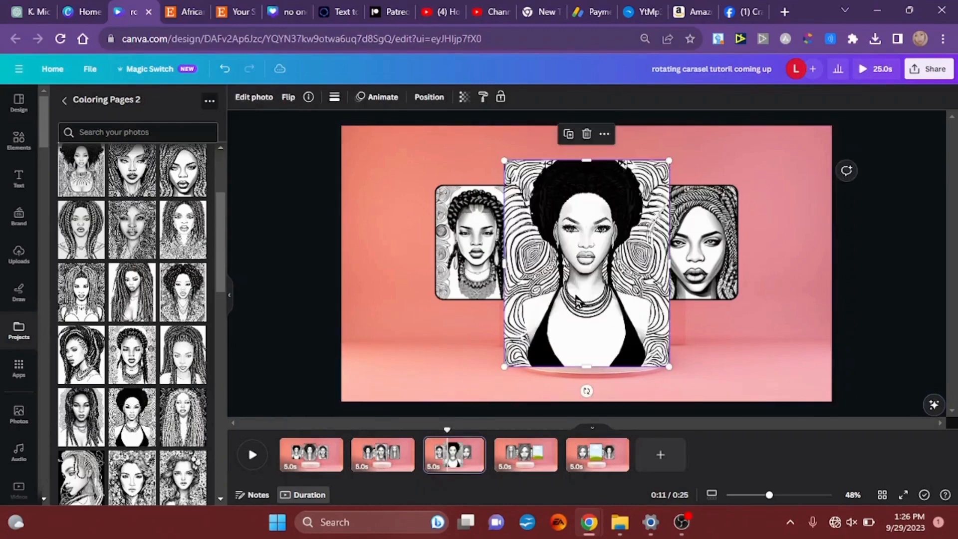
{"action": "left_click_drag", "start_coordinate": [576, 302], "coordinate": [649, 254]}
Step: On the fourth page, fill the right side frame with the afro-haired portrait
{"action": "left_click", "coordinate": [513, 454]}
{"action": "left_click", "coordinate": [134, 429]}
{"action": "left_click_drag", "start_coordinate": [589, 304], "coordinate": [706, 243]}
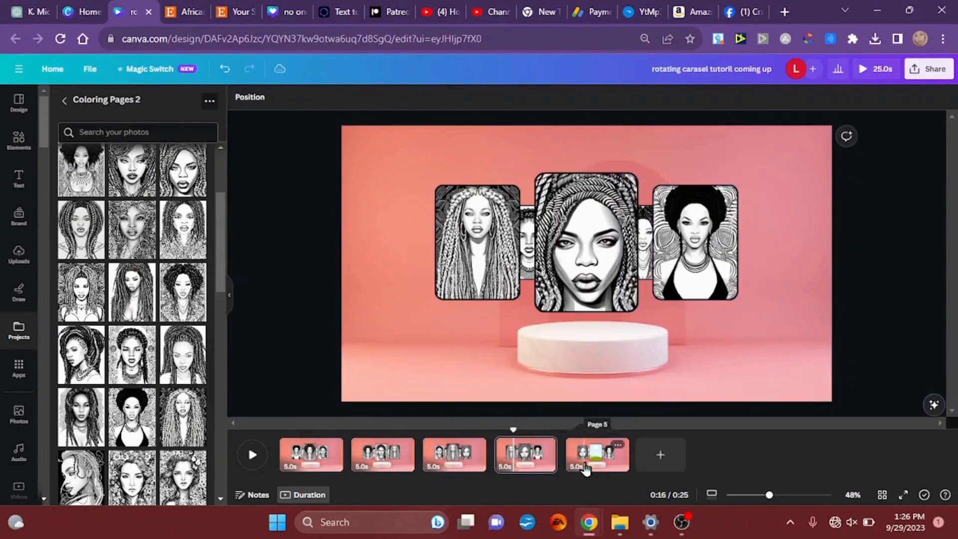
Step: On the fifth page, fill the large central frame with the afro-haired portrait
{"action": "left_click", "coordinate": [584, 468]}
{"action": "left_click", "coordinate": [132, 425]}
{"action": "left_click_drag", "start_coordinate": [581, 299], "coordinate": [609, 251]}
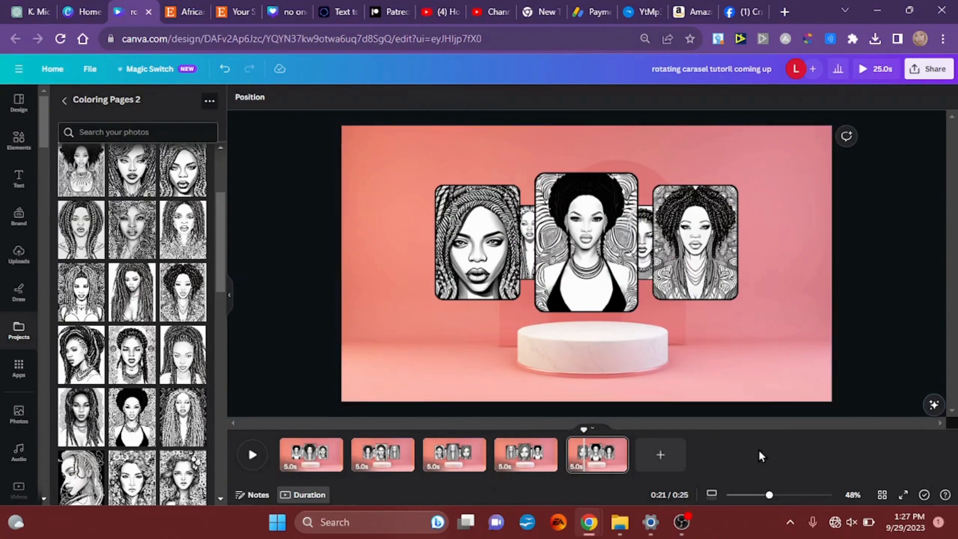
Step: Add a Match & Move transition after the first page and apply it between all pages
{"action": "left_click", "coordinate": [294, 455]}
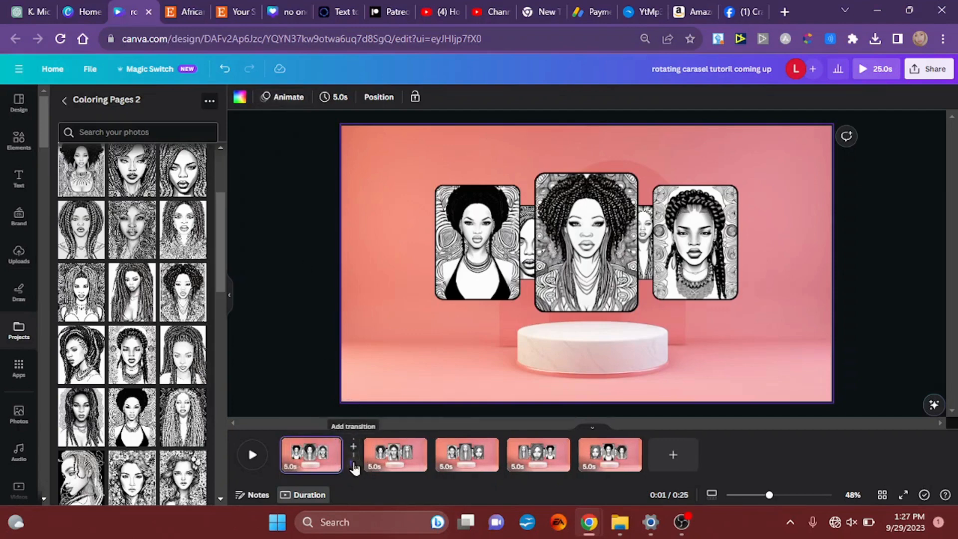
{"action": "left_click", "coordinate": [354, 467]}
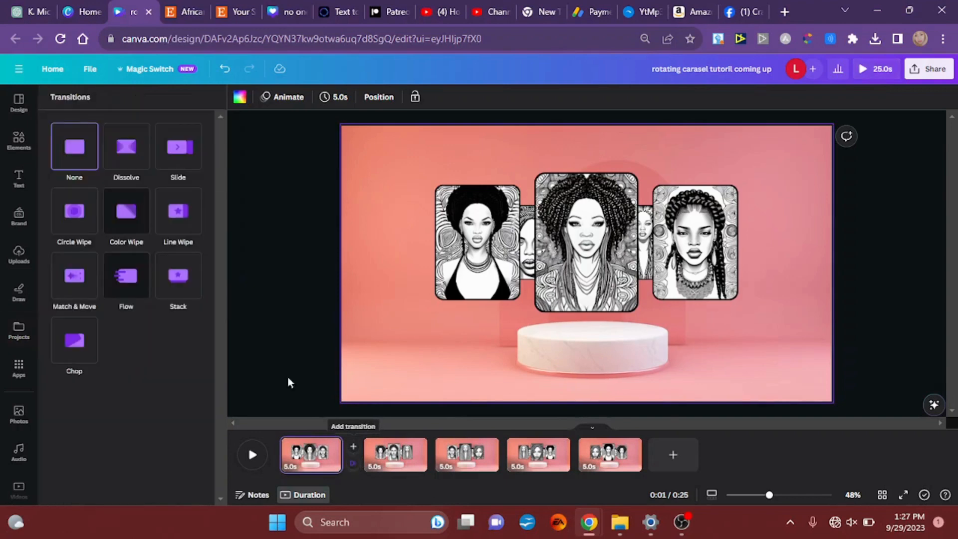
{"action": "left_click", "coordinate": [76, 277]}
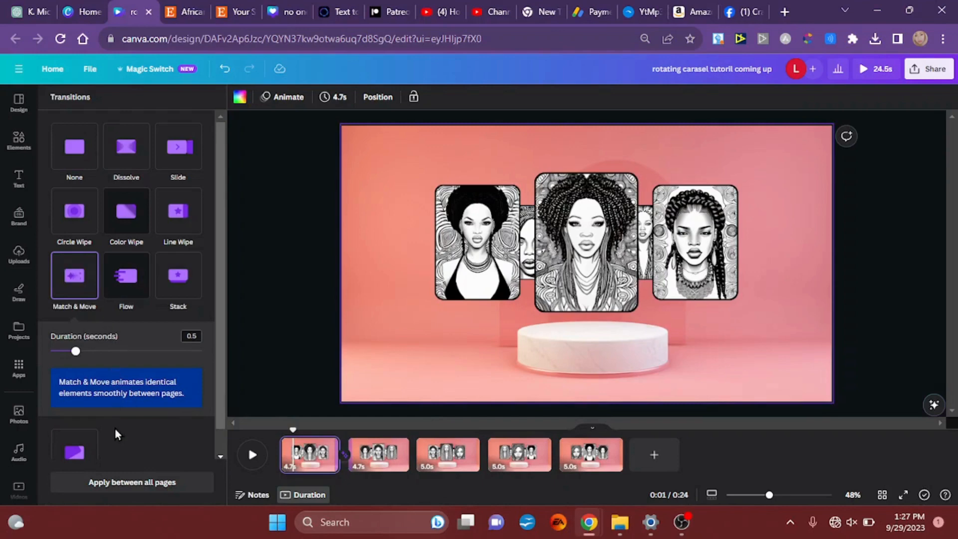
{"action": "left_click", "coordinate": [150, 483]}
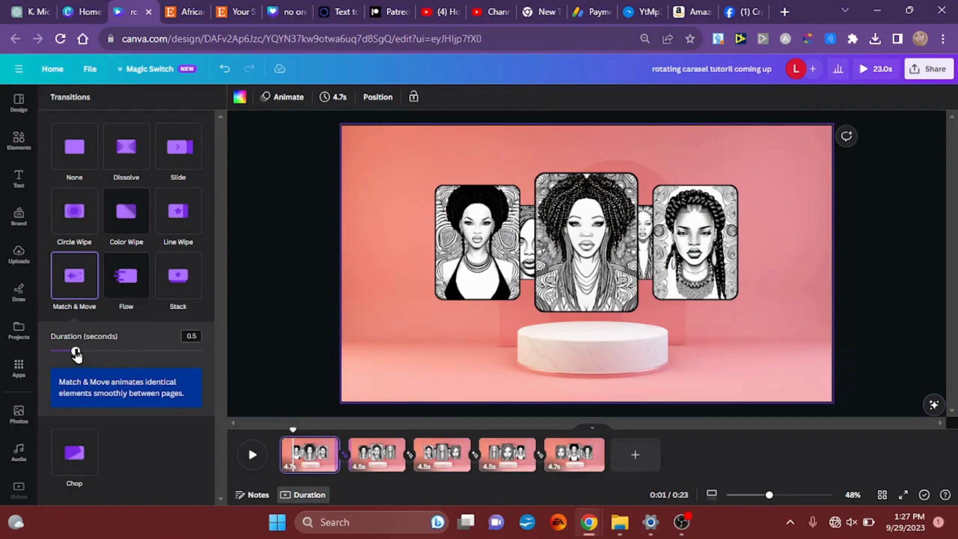
Step: Set the page timing to 1.0 second and apply it to all five pages
{"action": "left_click", "coordinate": [290, 468]}
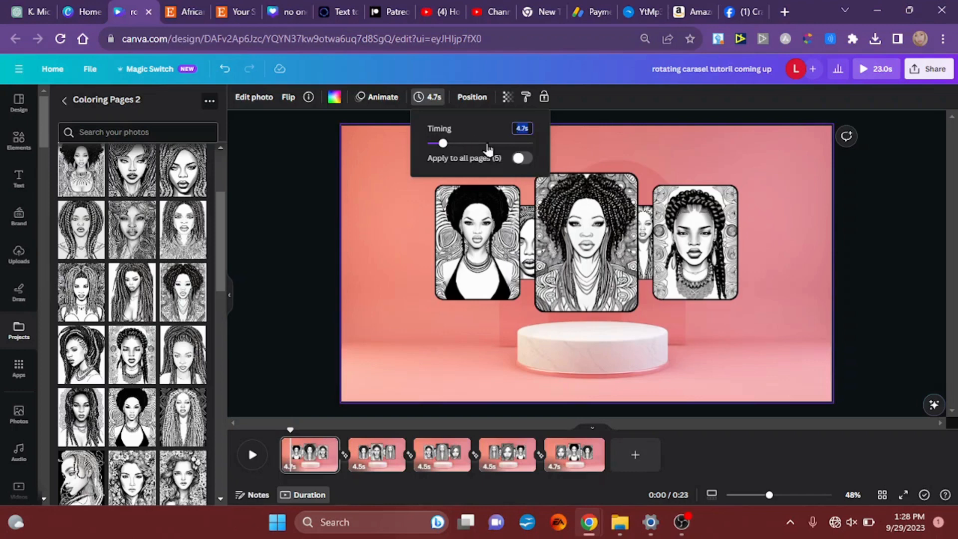
{"action": "type", "text": "1"}
{"action": "left_click", "coordinate": [521, 158]}
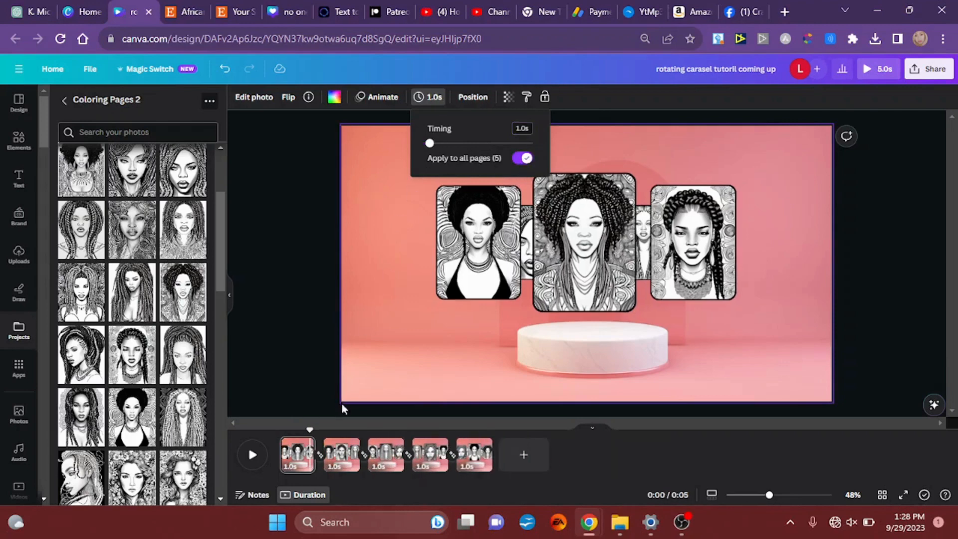
{"action": "left_click", "coordinate": [364, 385]}
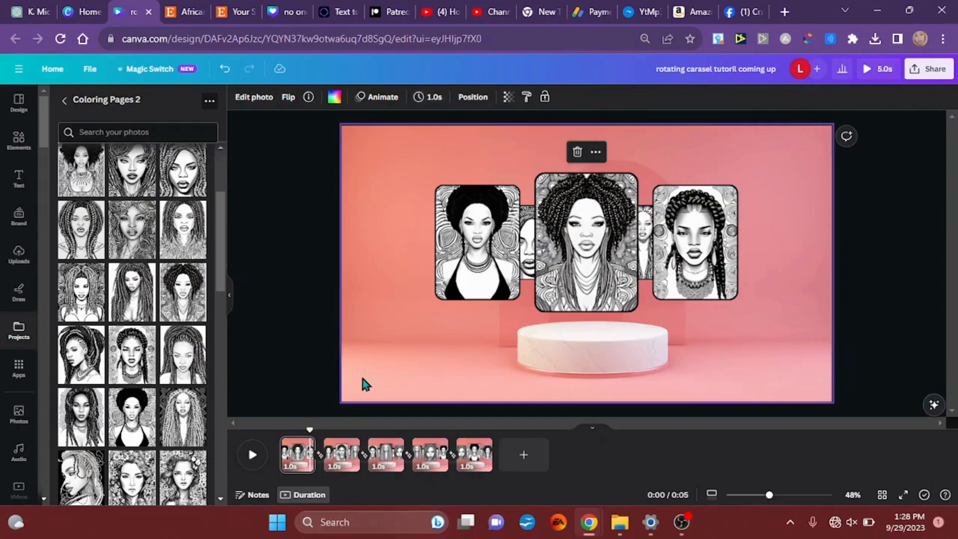
Step: Play the full preview of the carousel animation, and close it when it ends
{"action": "left_click", "coordinate": [257, 381]}
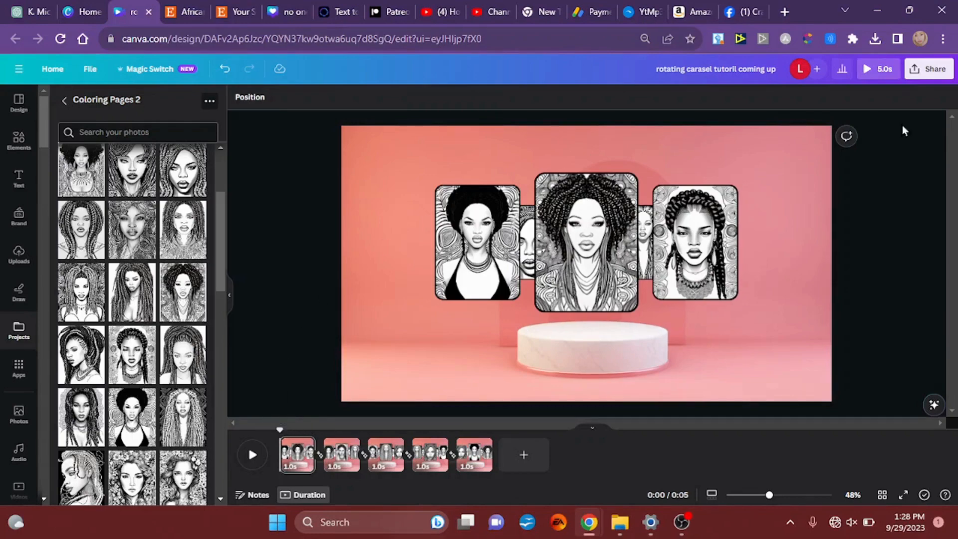
{"action": "left_click", "coordinate": [870, 69]}
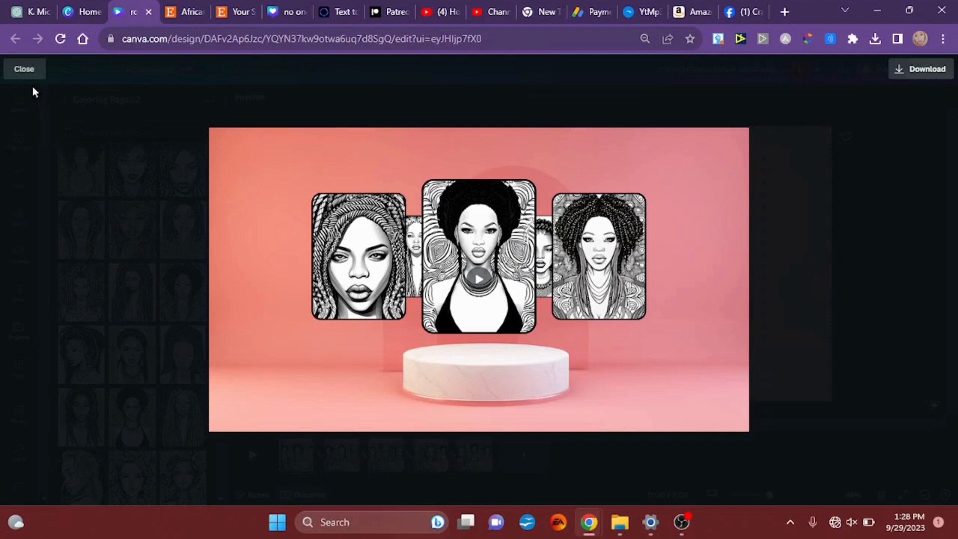
{"action": "left_click", "coordinate": [25, 71]}
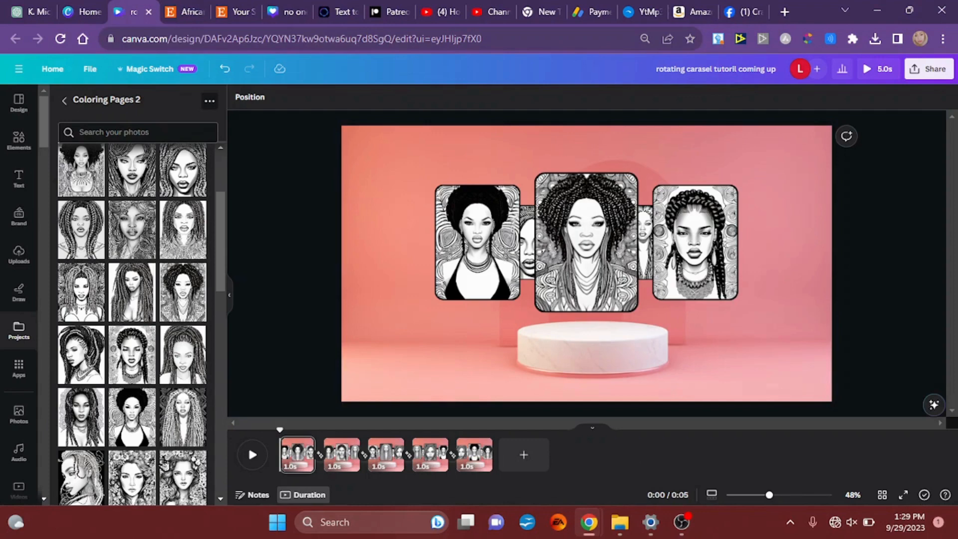
Step: Select all five pages and duplicate them to extend the carousel rotation
{"action": "left_click", "coordinate": [294, 459]}
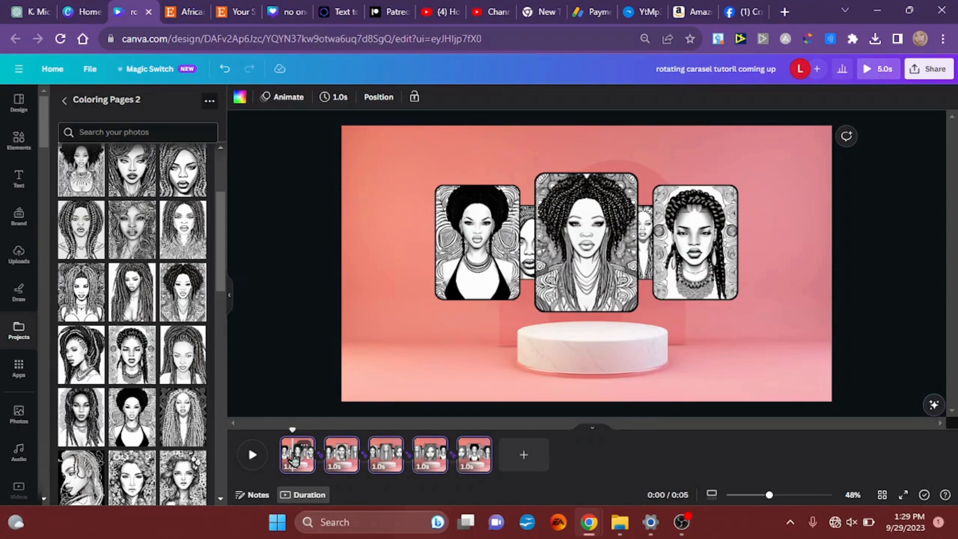
{"action": "key", "text": "ctrl+d"}
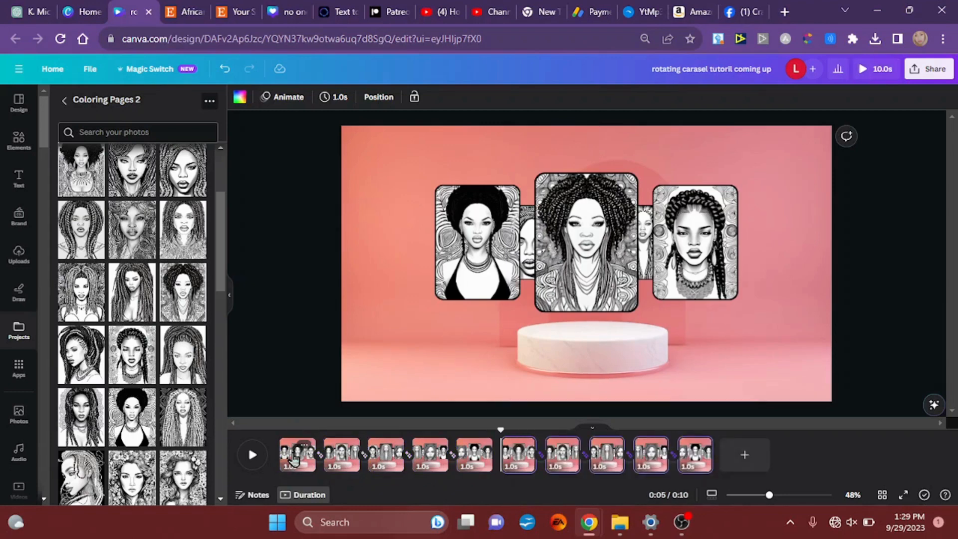
Step: Duplicate the five selected pages once more and apply the Match & Move transition between all pages
{"action": "key", "text": "ctrl+d"}
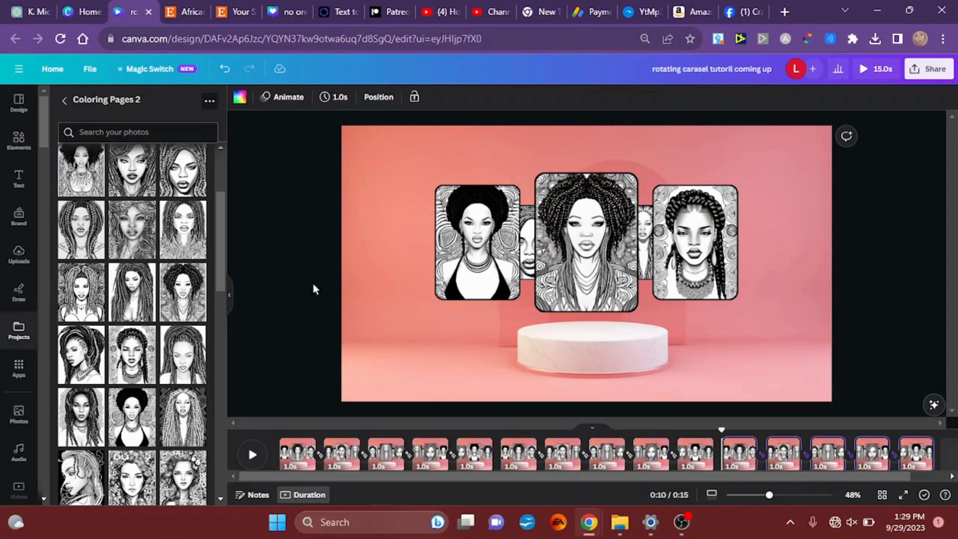
{"action": "left_click", "coordinate": [318, 454]}
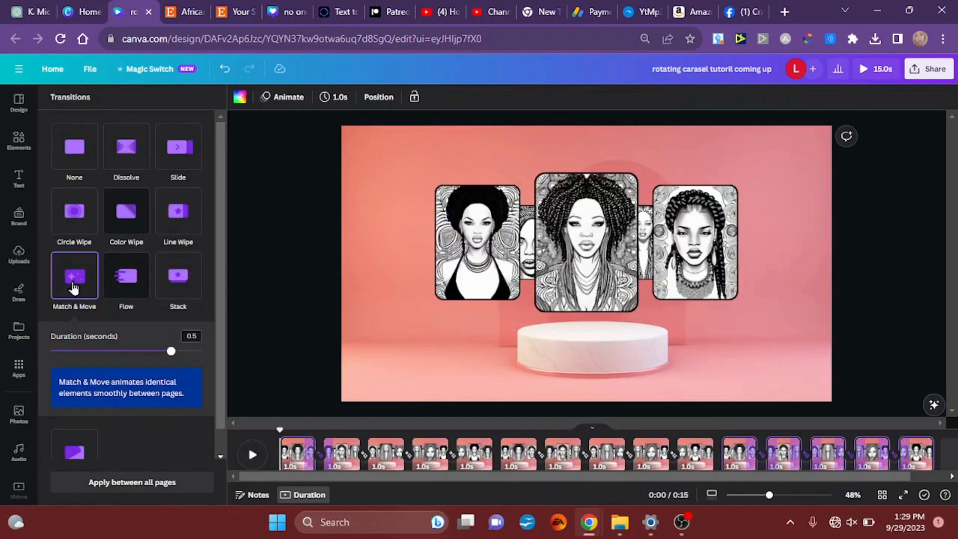
{"action": "left_click", "coordinate": [169, 483]}
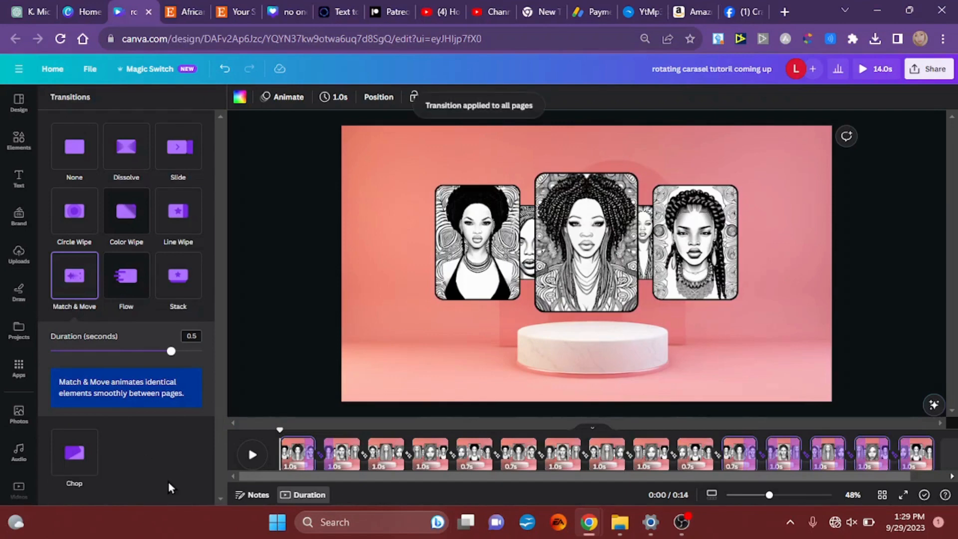
{"action": "left_click", "coordinate": [290, 303]}
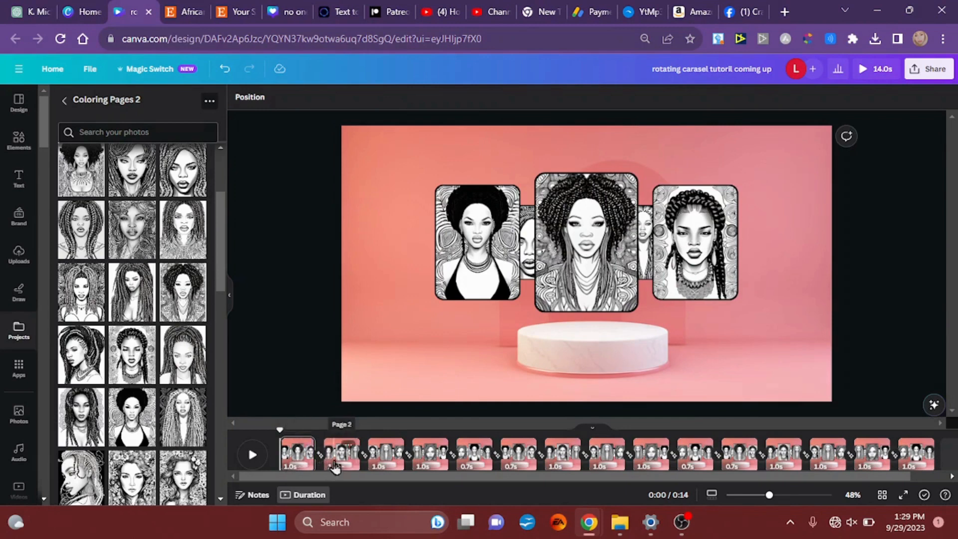
Step: Apply the first page's 1.0-second timing to all 15 pages and play the full preview of the carousel
{"action": "left_click", "coordinate": [288, 468]}
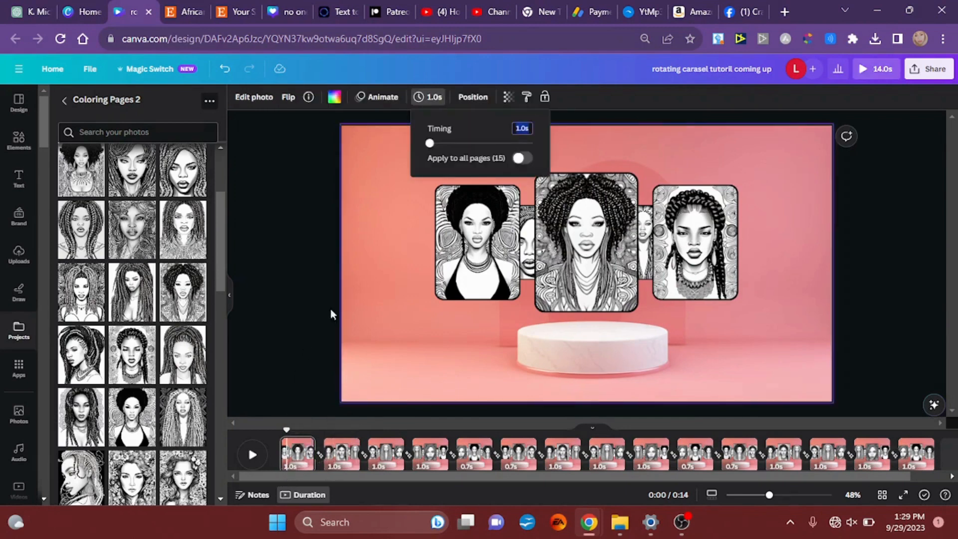
{"action": "left_click", "coordinate": [521, 159]}
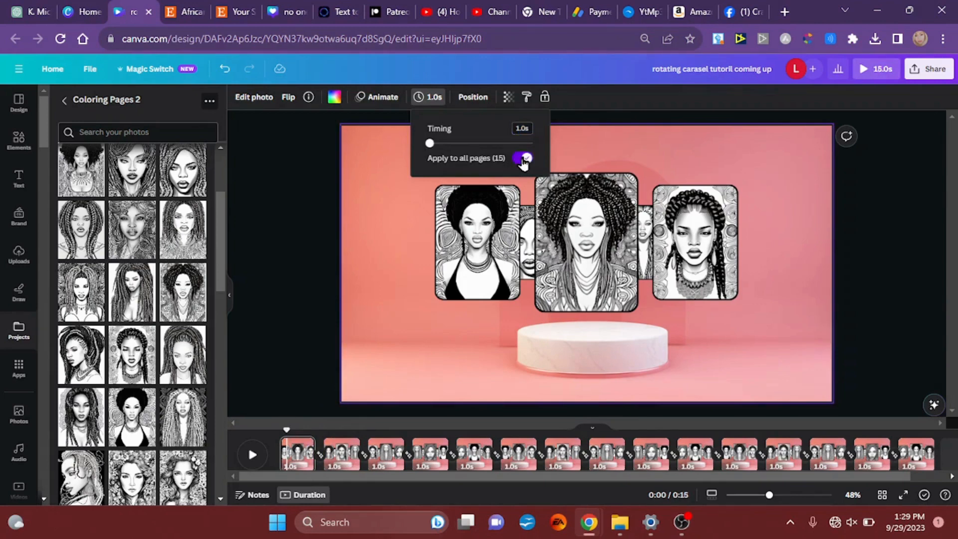
{"action": "left_click", "coordinate": [330, 297]}
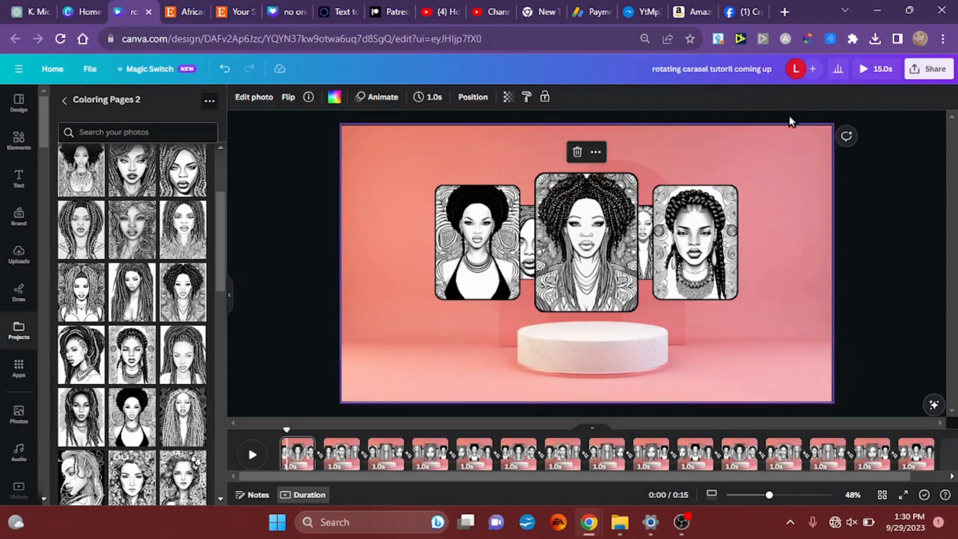
{"action": "left_click", "coordinate": [870, 80]}
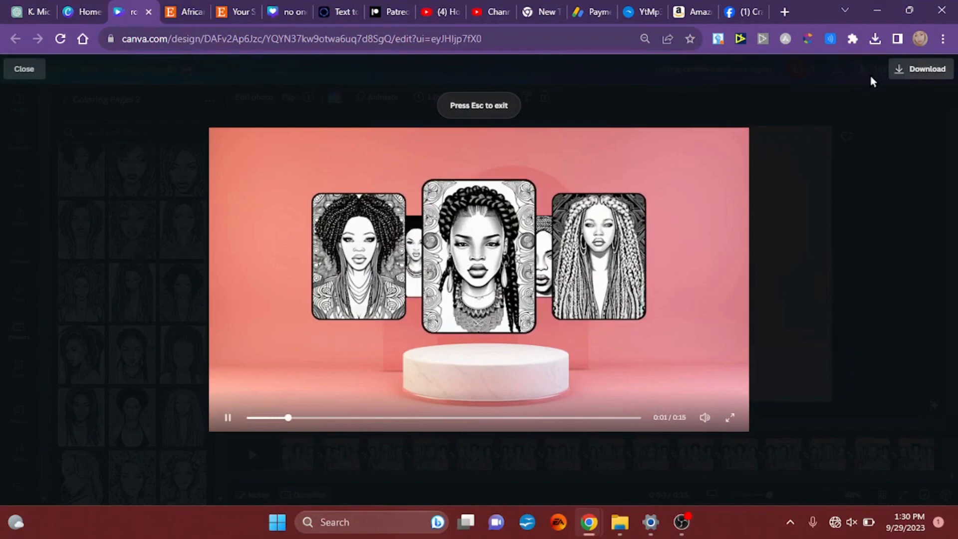